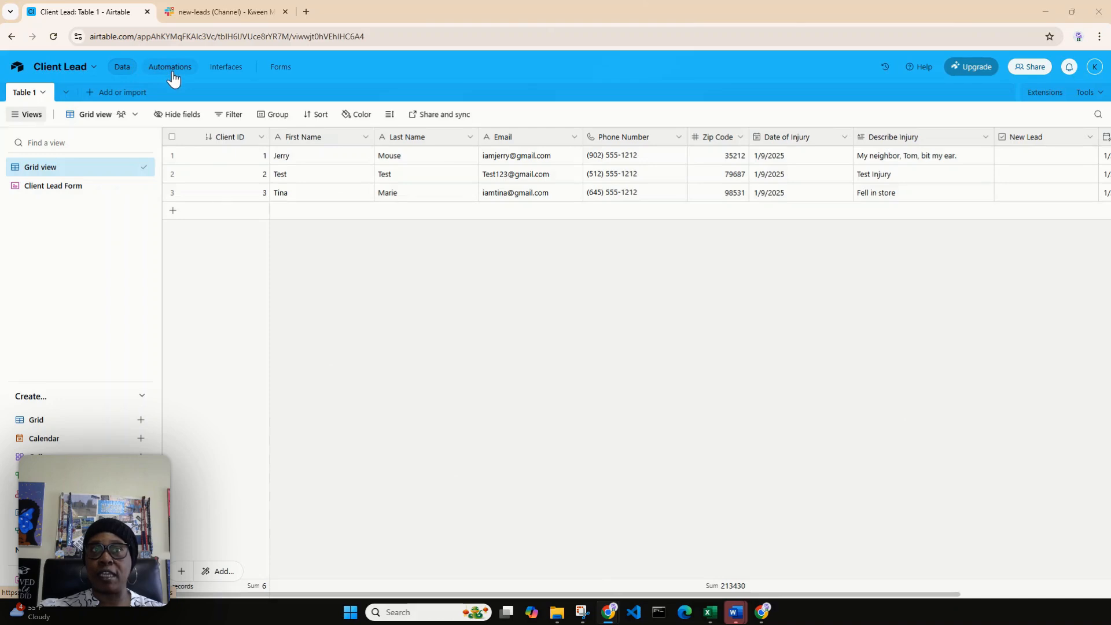
Step: Review the base's automations area, the client lead table and the new-leads channel in Slack, returning to Airtable
{"action": "left_click", "coordinate": [172, 68]}
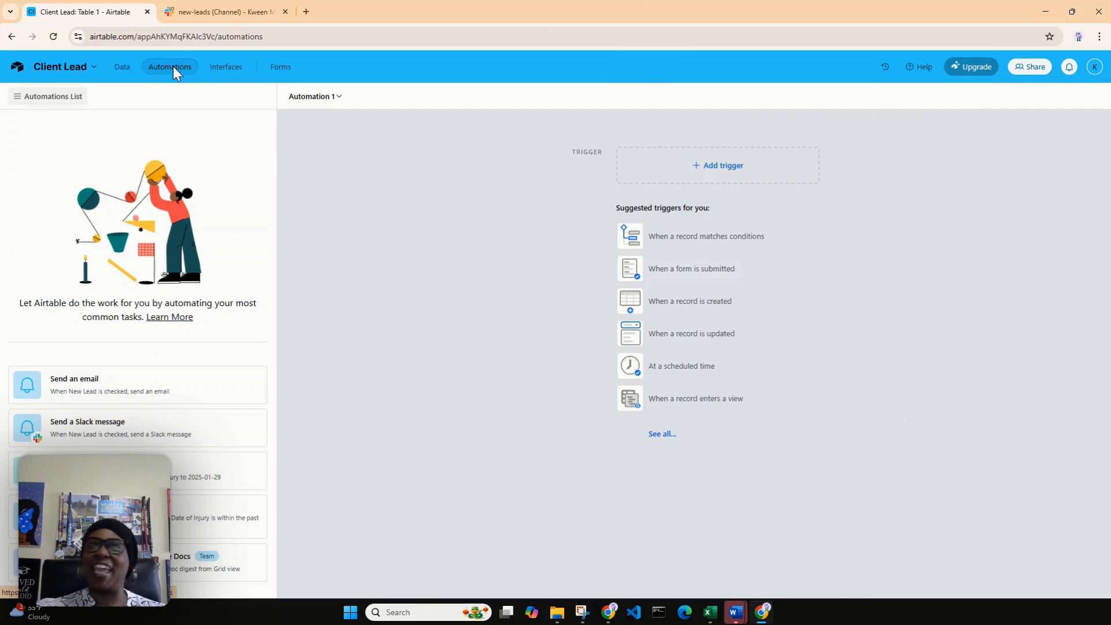
{"action": "left_click", "coordinate": [123, 67]}
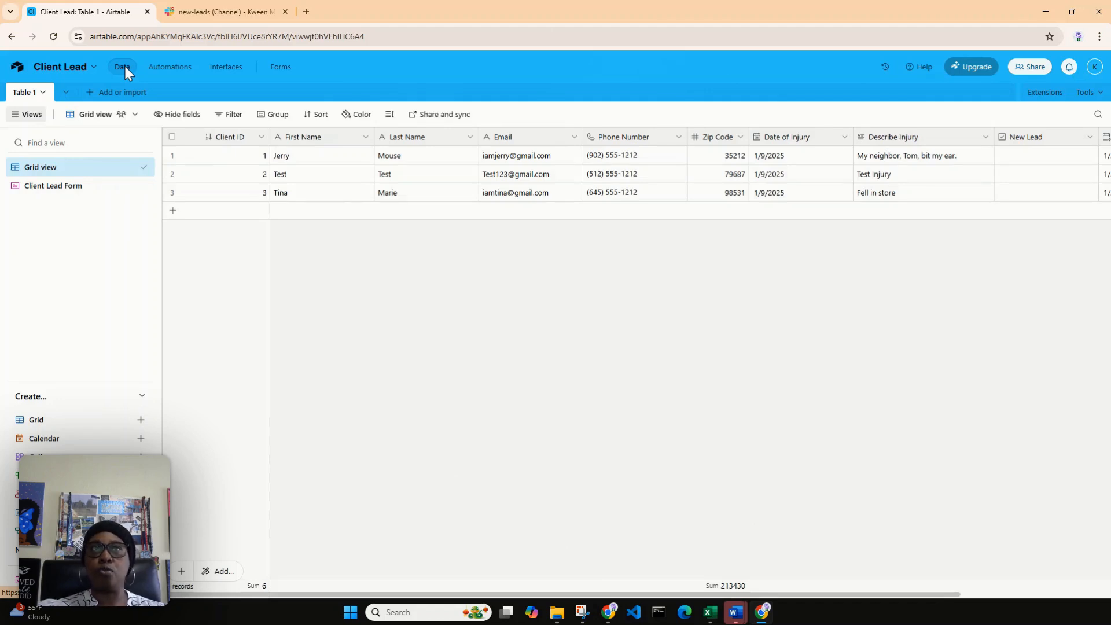
{"action": "left_click", "coordinate": [186, 9]}
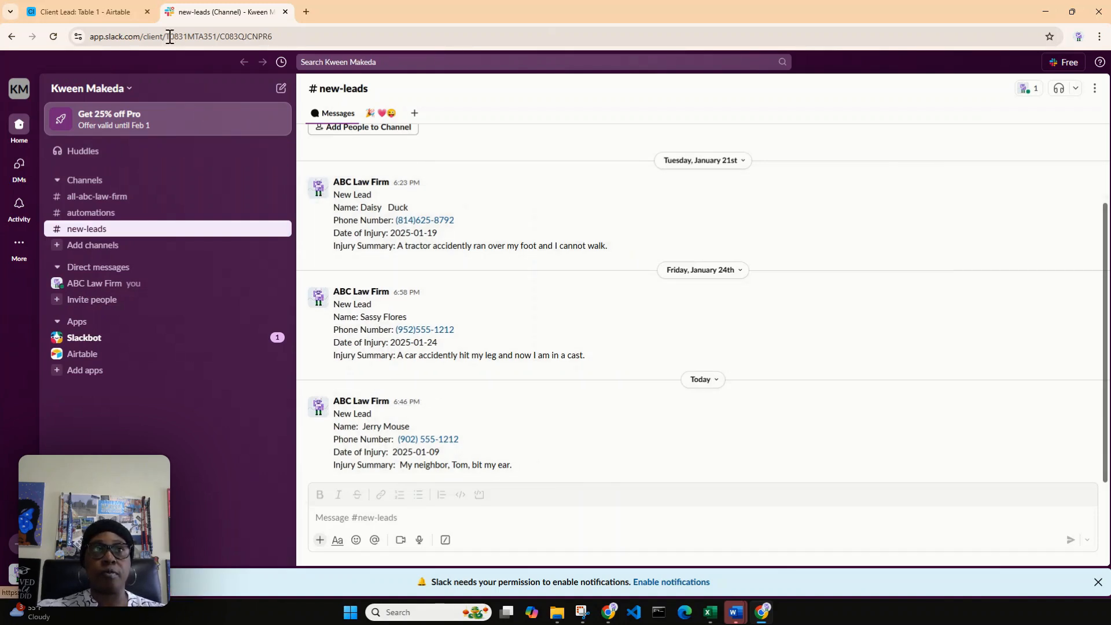
{"action": "left_click", "coordinate": [113, 21]}
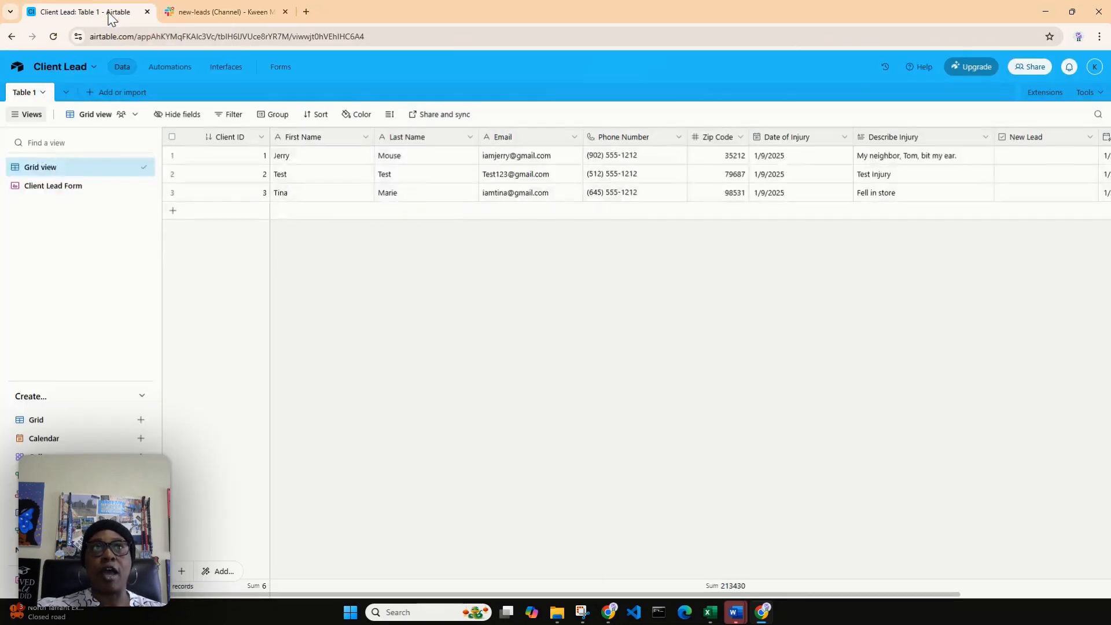
Step: Create an automation in the Client Lead base with the trigger "When record created" and dismiss the AI introduction
{"action": "left_click", "coordinate": [158, 69]}
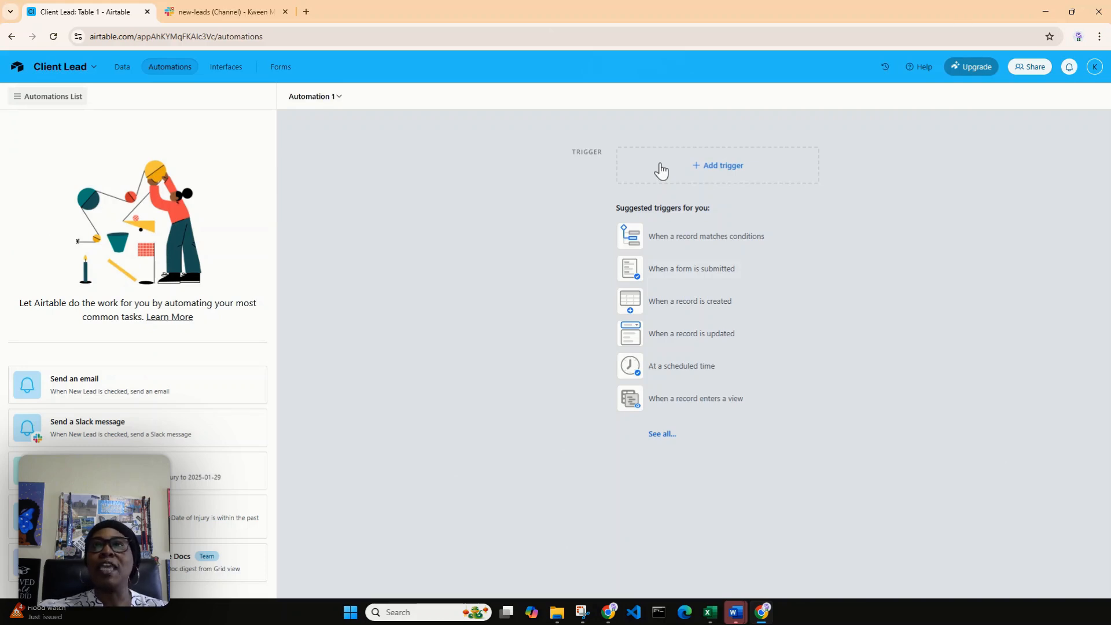
{"action": "left_click", "coordinate": [710, 175]}
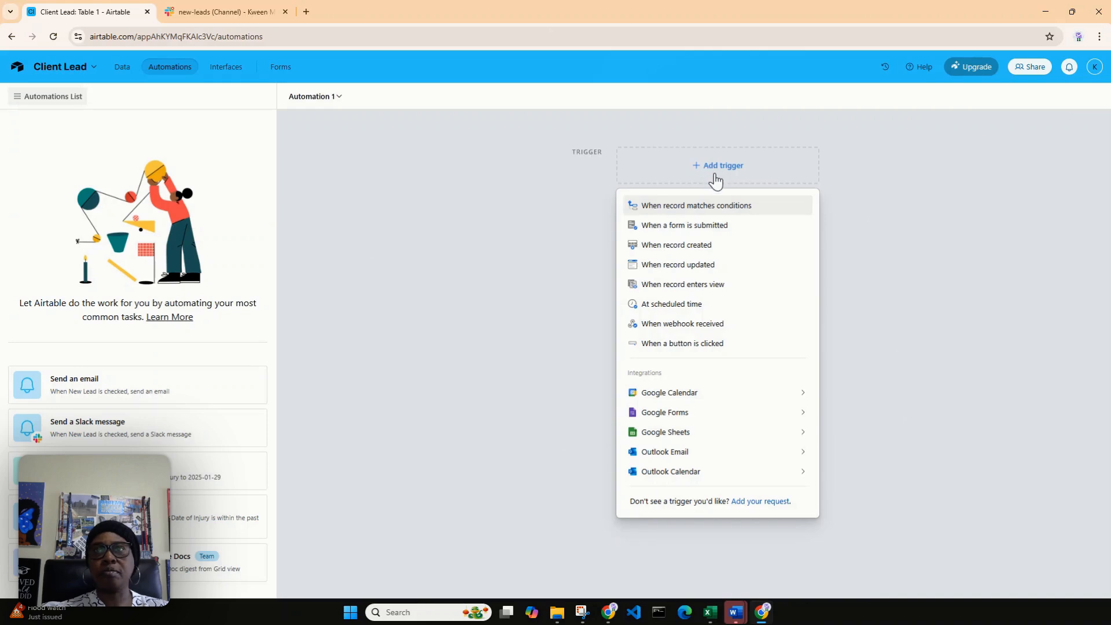
{"action": "left_click", "coordinate": [714, 246]}
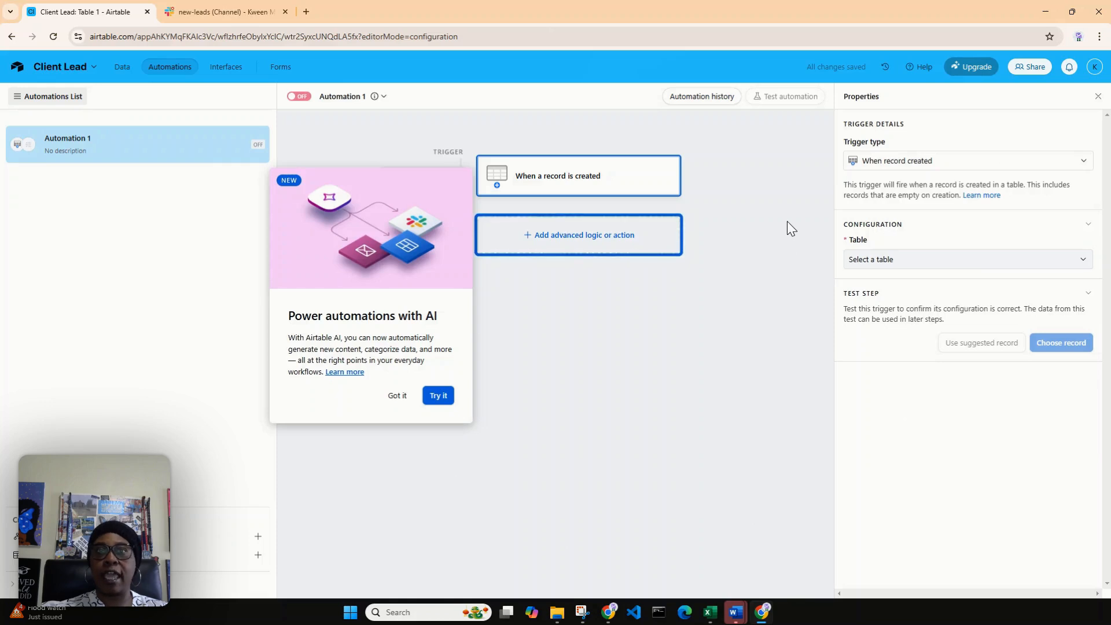
{"action": "left_click", "coordinate": [396, 396]}
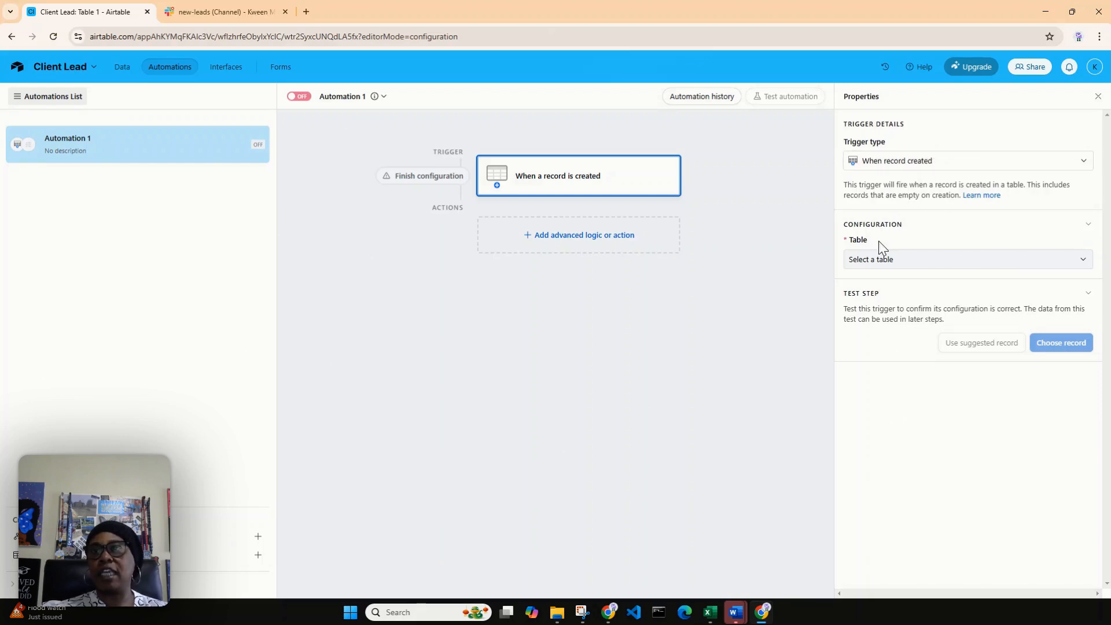
Step: Set the trigger's table to Table 1 and check which existing records can be chosen for testing, without choosing one
{"action": "left_click", "coordinate": [892, 268]}
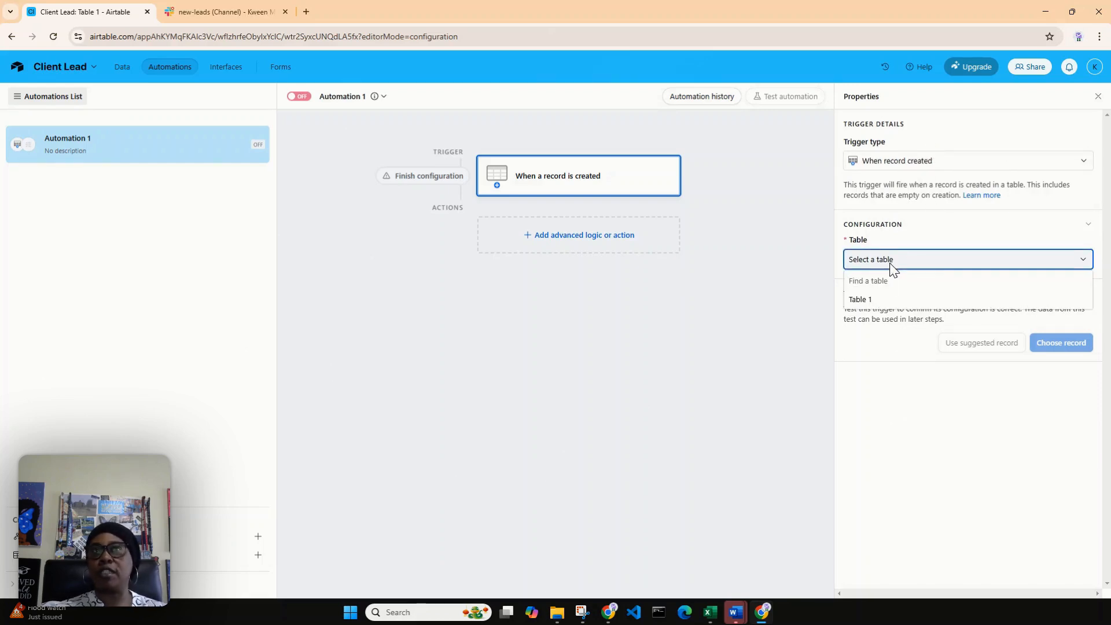
{"action": "left_click", "coordinate": [884, 299]}
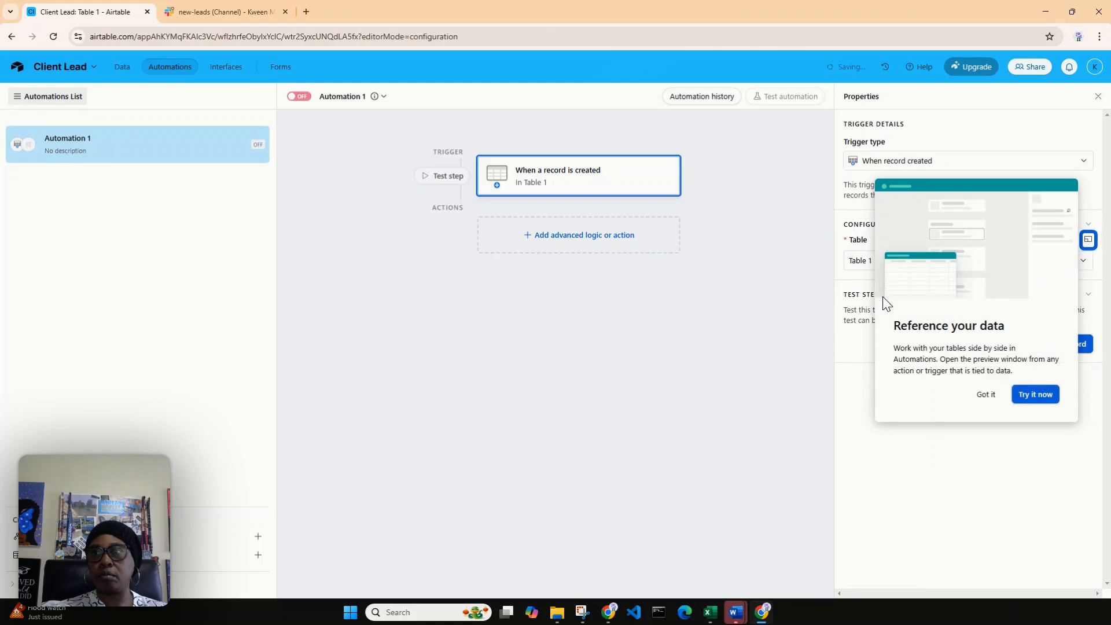
{"action": "left_click", "coordinate": [987, 398]}
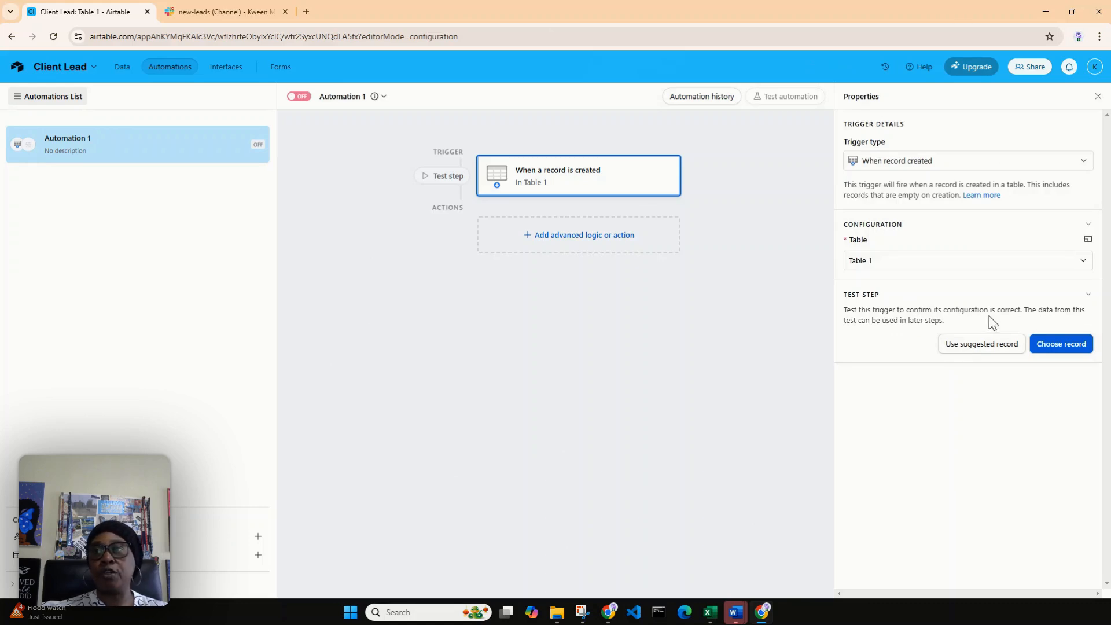
{"action": "left_click", "coordinate": [1052, 352]}
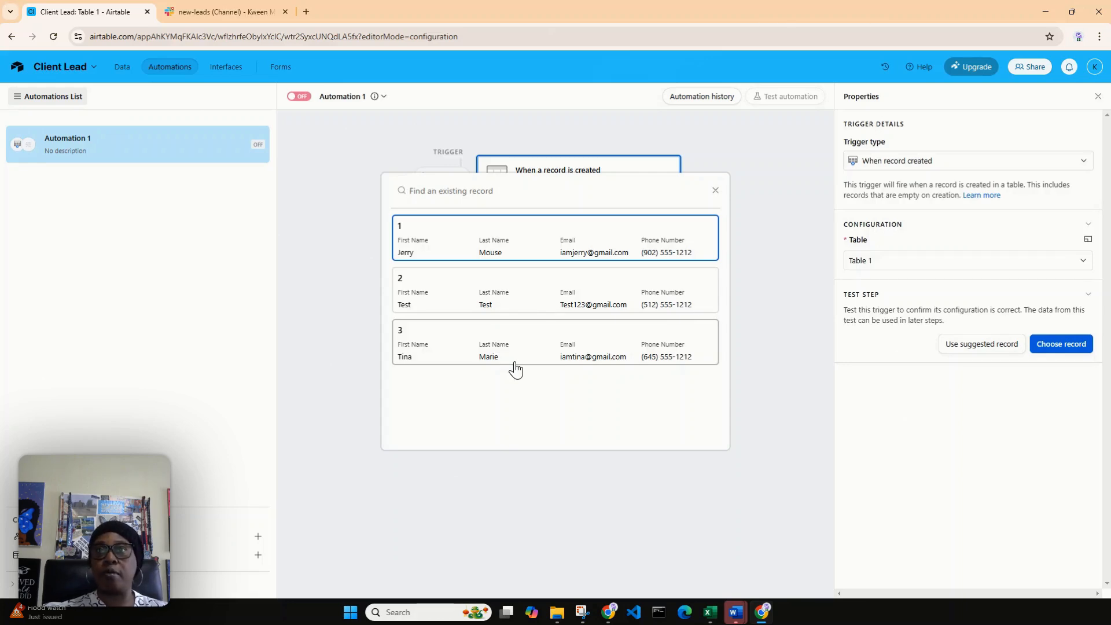
{"action": "left_click", "coordinate": [716, 191]}
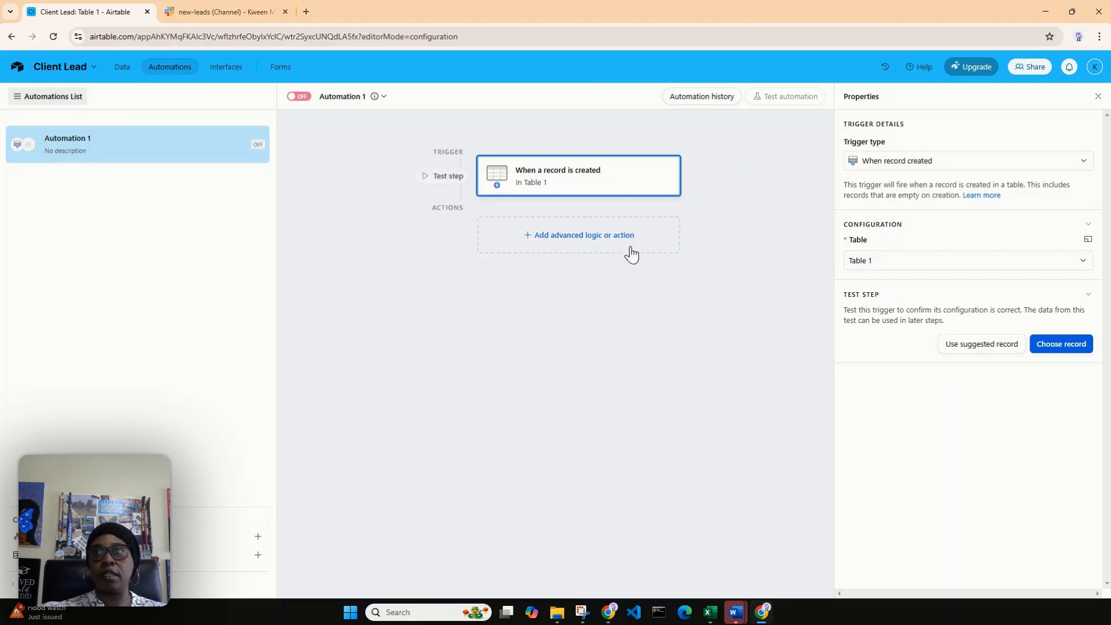
Step: Examine the available automation actions and integrations, including Slack, Google Calendar, Google Sheets, Facebook Pages and Hootsuite
{"action": "left_click", "coordinate": [595, 242]}
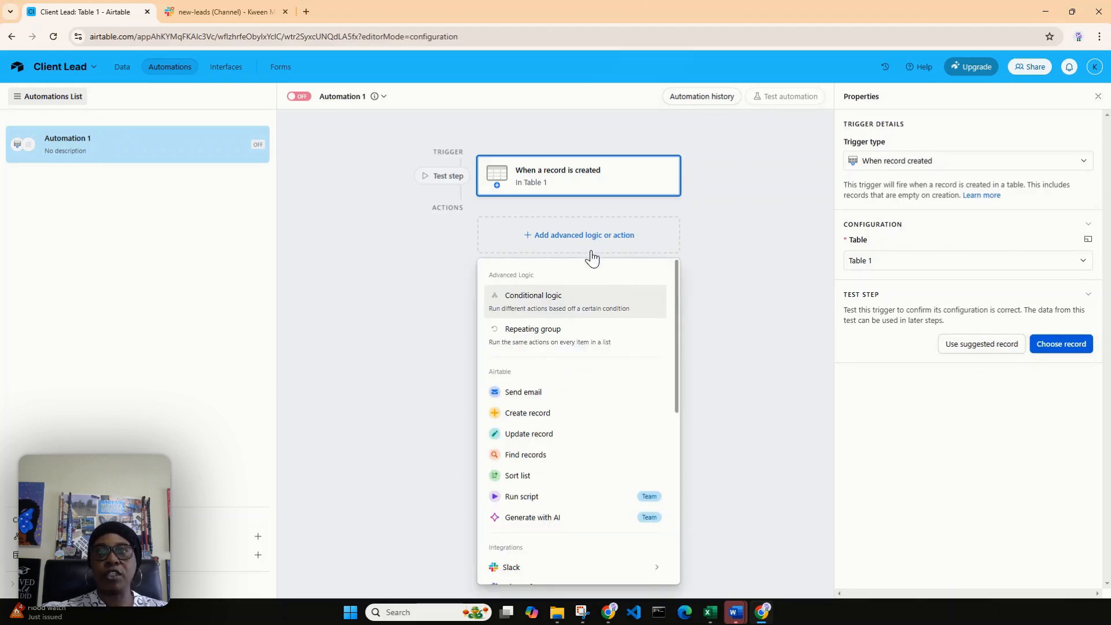
{"action": "scroll", "coordinate": [634, 336], "scroll_direction": "down", "scroll_amount": 3}
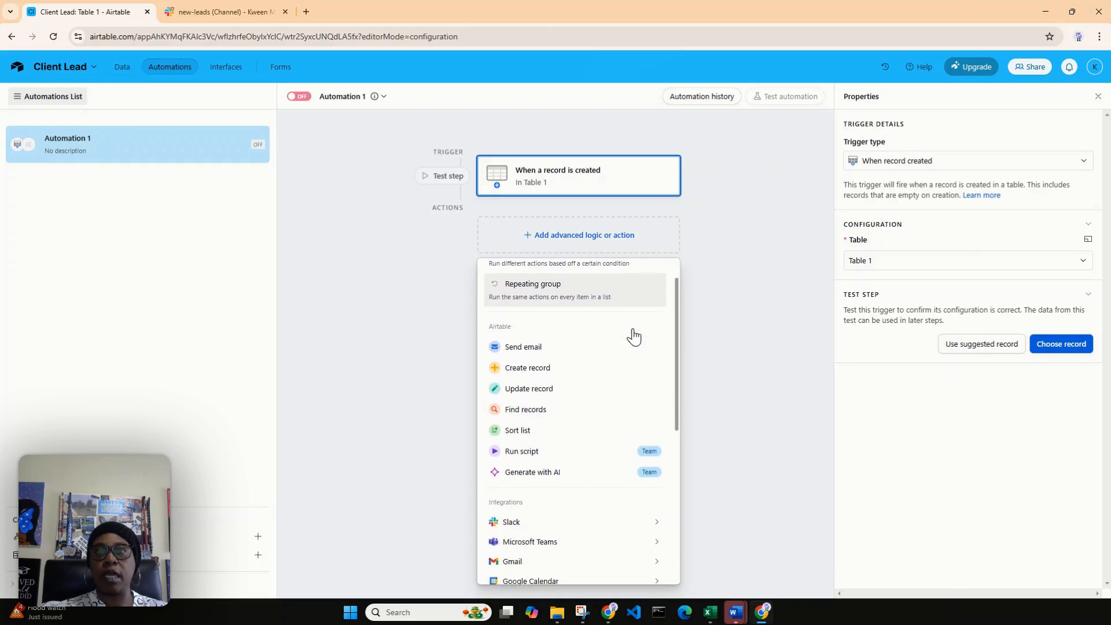
{"action": "scroll", "coordinate": [634, 336], "scroll_direction": "down", "scroll_amount": 1}
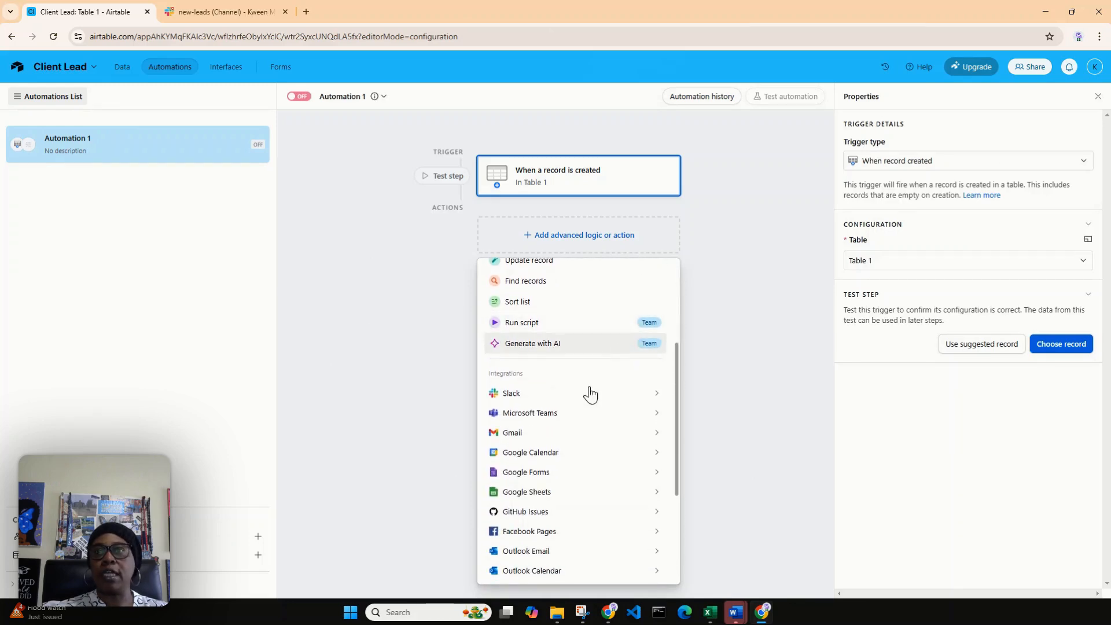
{"action": "mouse_move", "coordinate": [586, 399]}
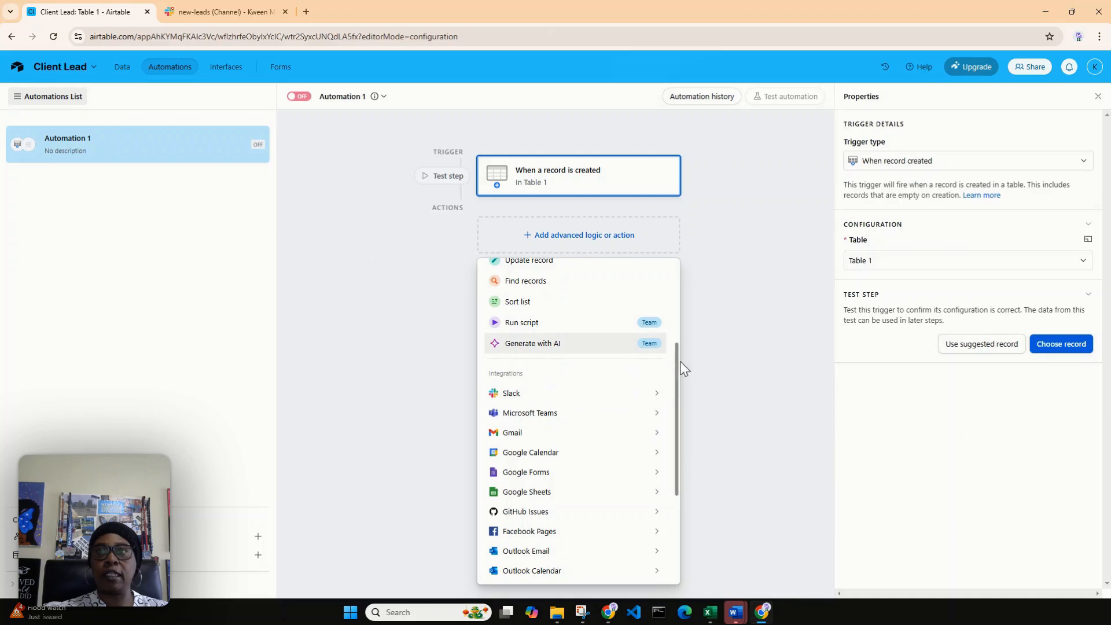
{"action": "left_click_drag", "start_coordinate": [677, 399], "coordinate": [678, 331]}
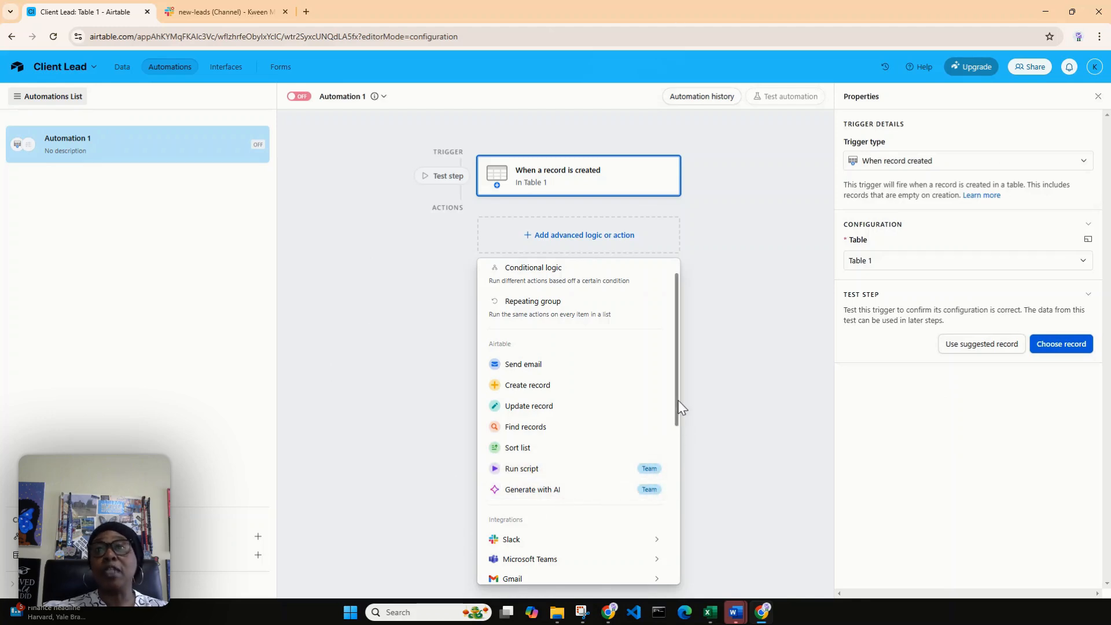
{"action": "scroll", "coordinate": [680, 408], "scroll_direction": "down", "scroll_amount": 1}
{"action": "left_click_drag", "start_coordinate": [681, 411], "coordinate": [686, 470]}
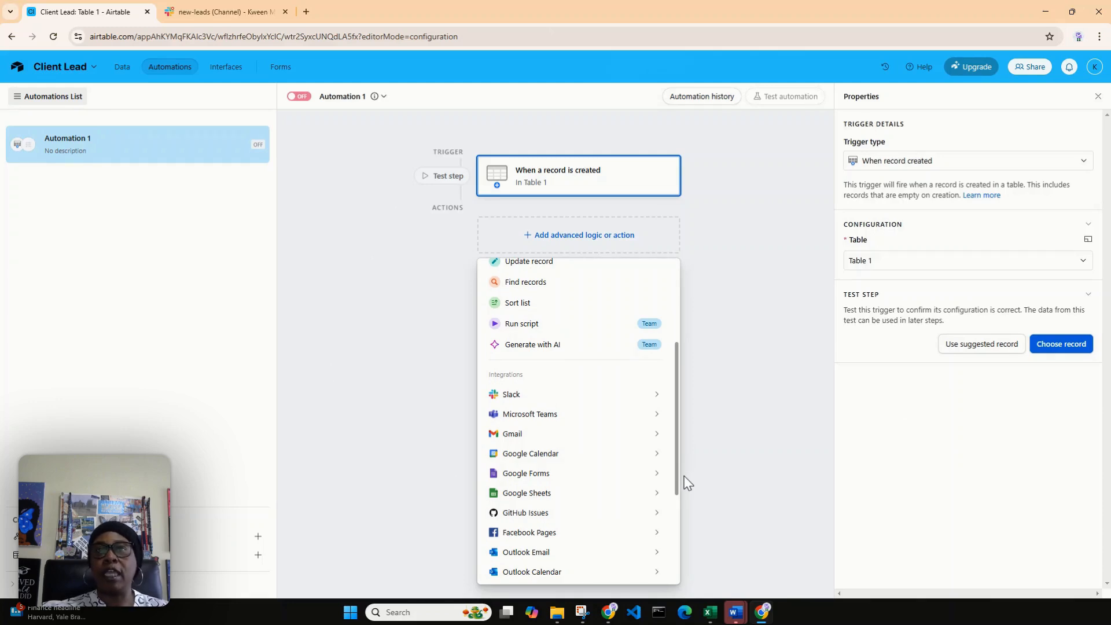
{"action": "left_click", "coordinate": [657, 392]}
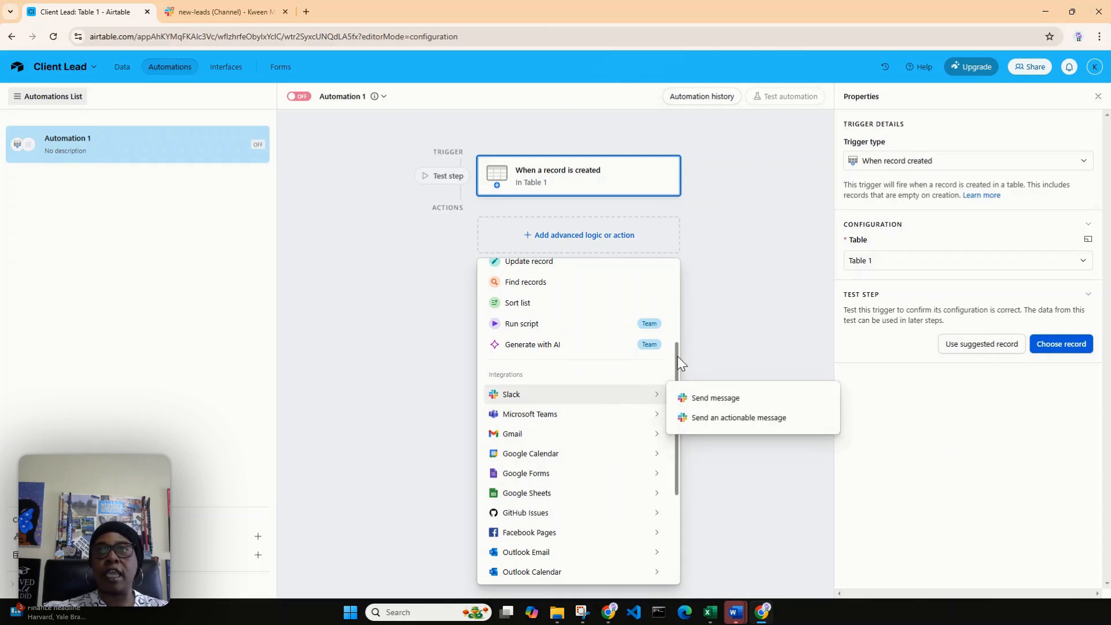
{"action": "left_click_drag", "start_coordinate": [679, 362], "coordinate": [684, 400]}
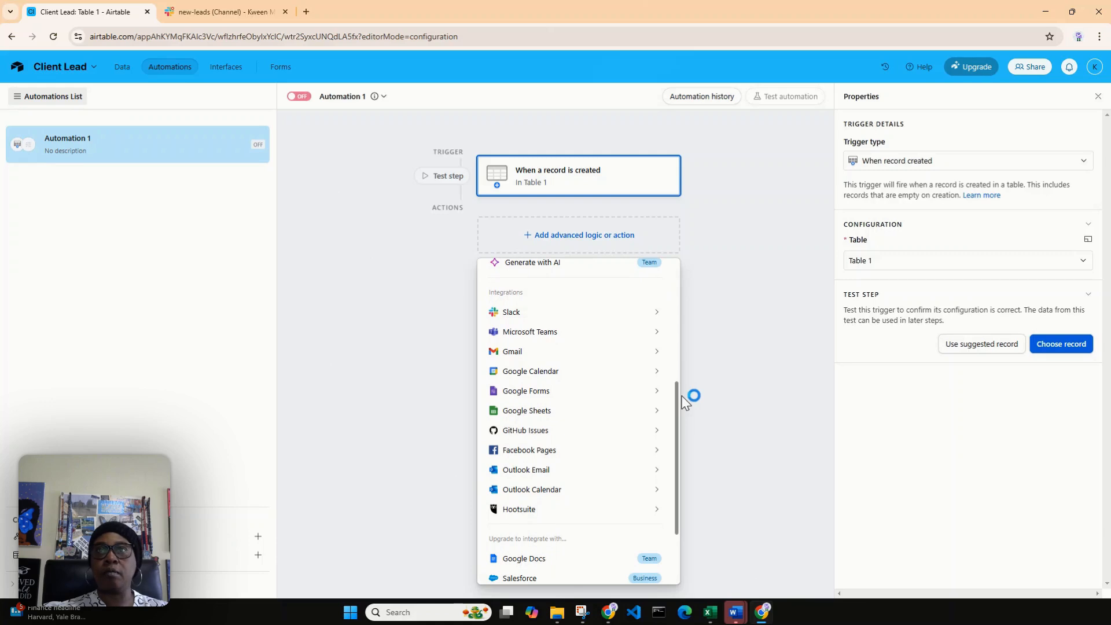
{"action": "mouse_move", "coordinate": [517, 316]}
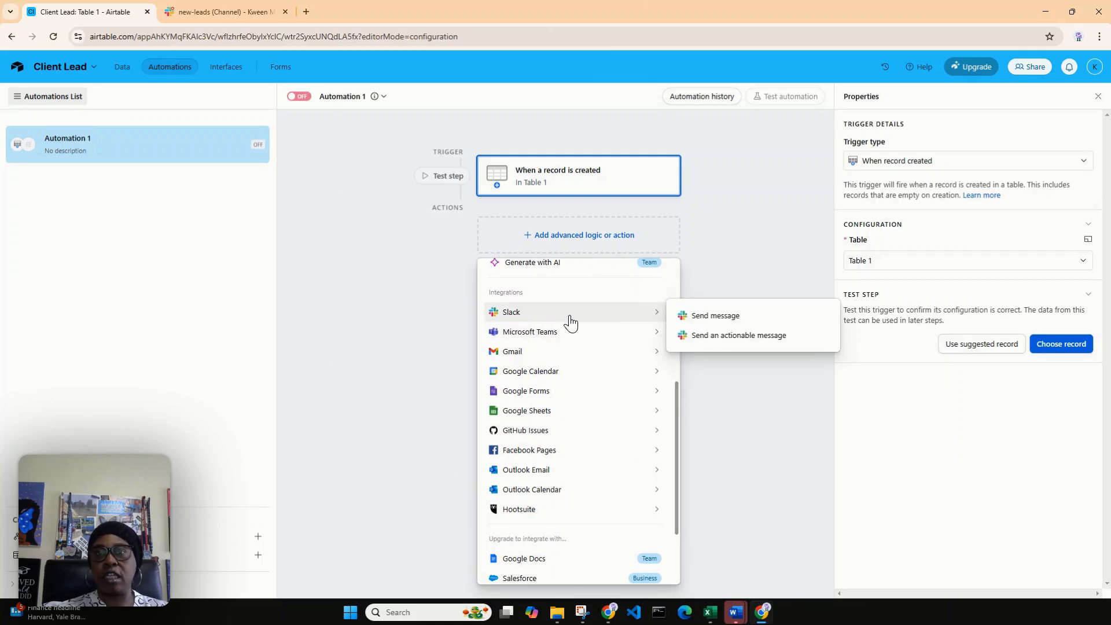
{"action": "mouse_move", "coordinate": [541, 377]}
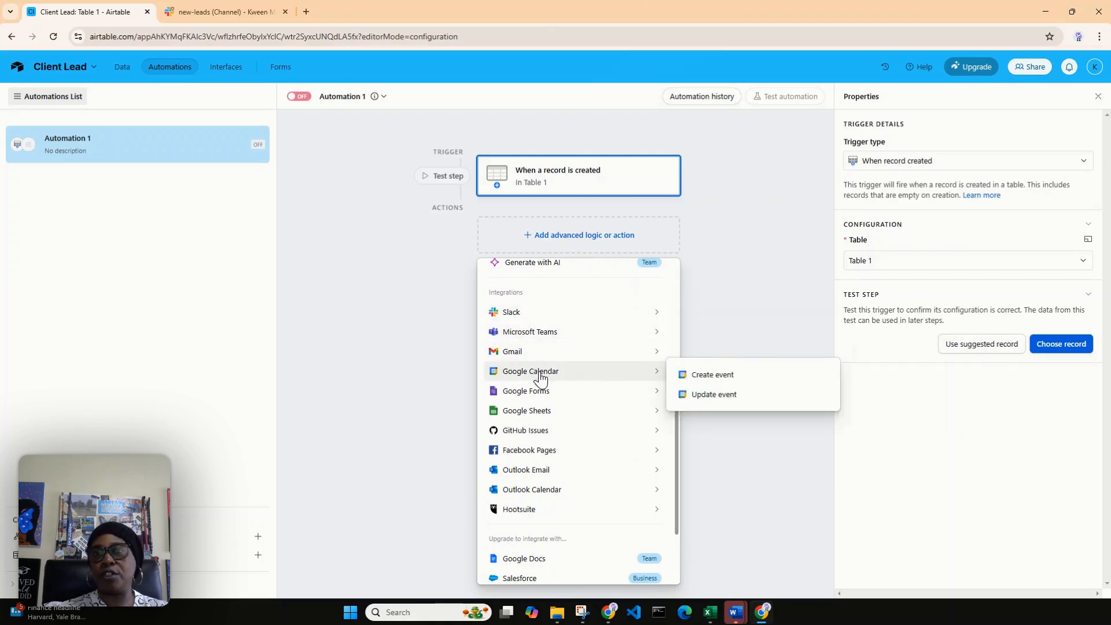
{"action": "mouse_move", "coordinate": [542, 397]}
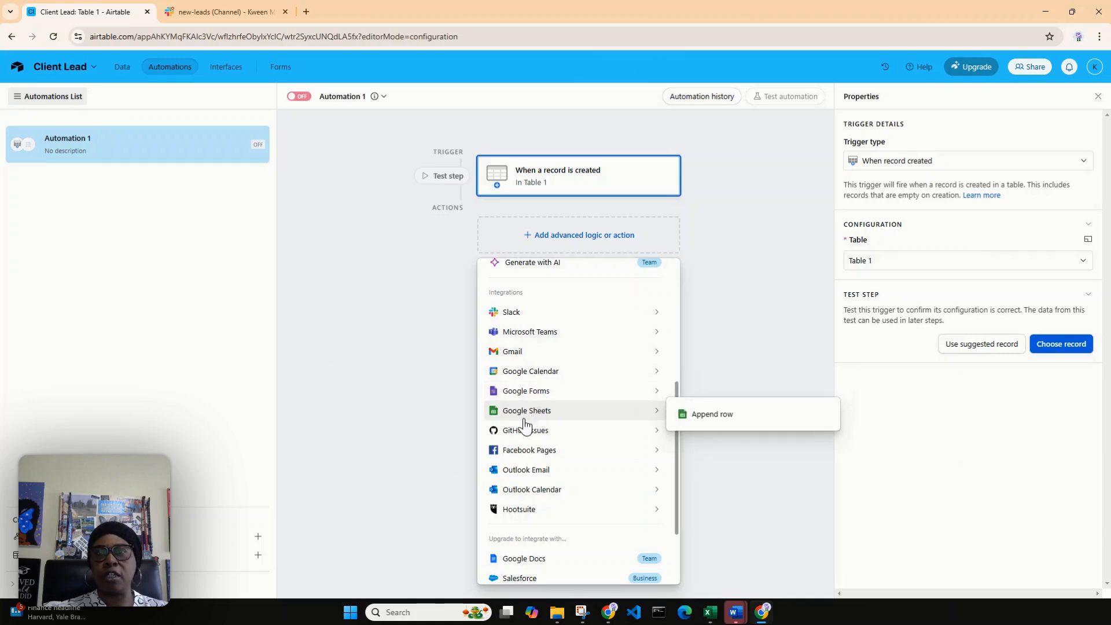
{"action": "mouse_move", "coordinate": [508, 456]}
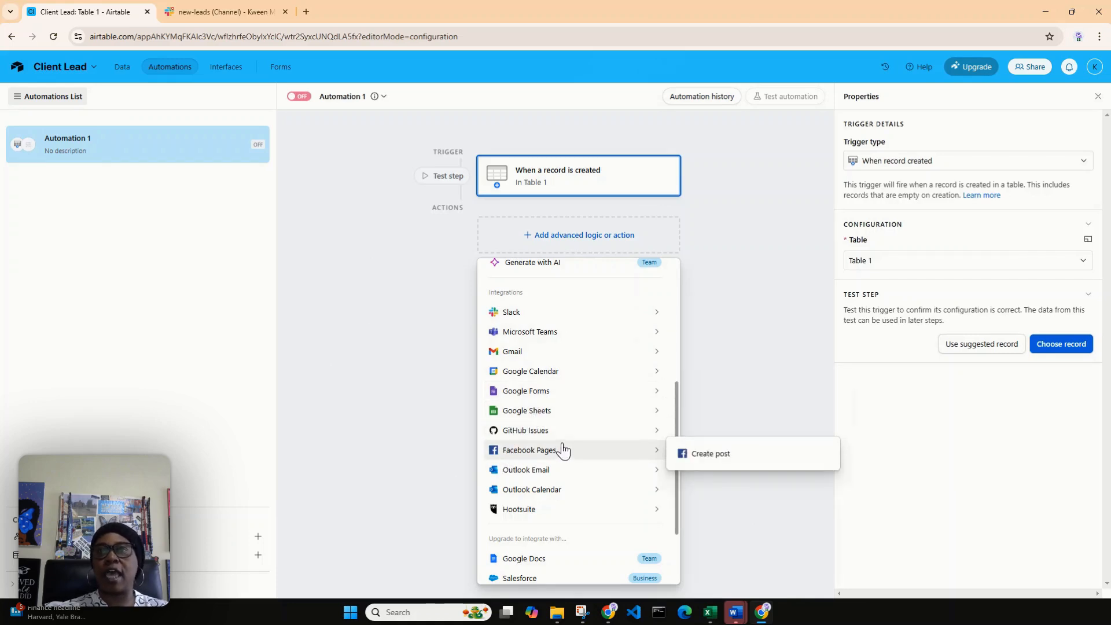
{"action": "mouse_move", "coordinate": [517, 514]}
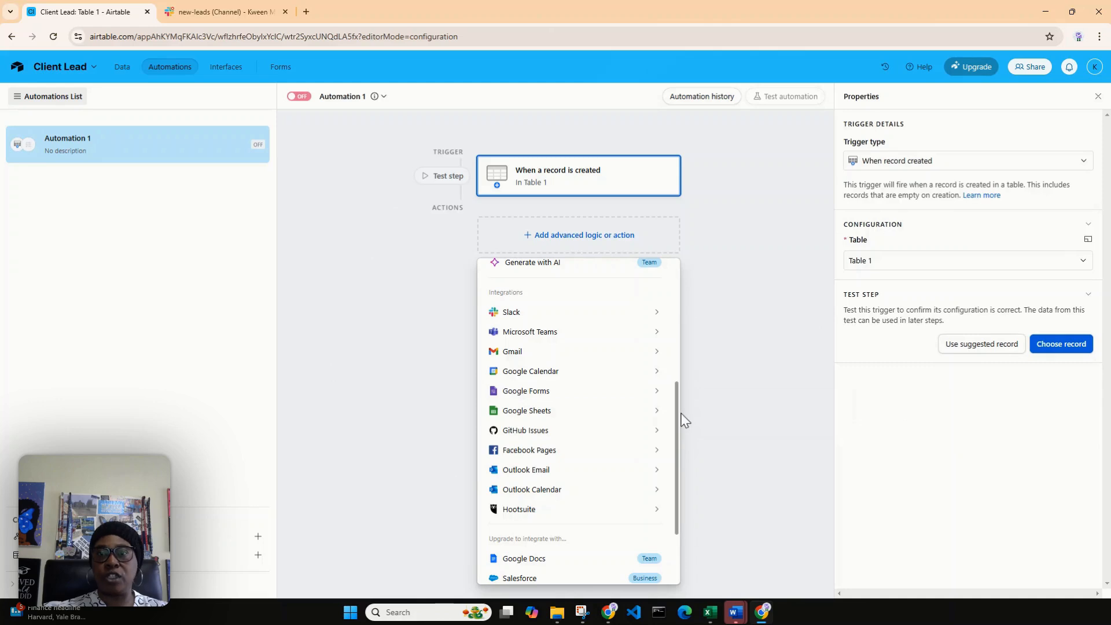
Step: Add a Slack "Send message" action after the record-created trigger
{"action": "scroll", "coordinate": [677, 435], "scroll_direction": "up", "scroll_amount": 2}
{"action": "mouse_move", "coordinate": [609, 379]}
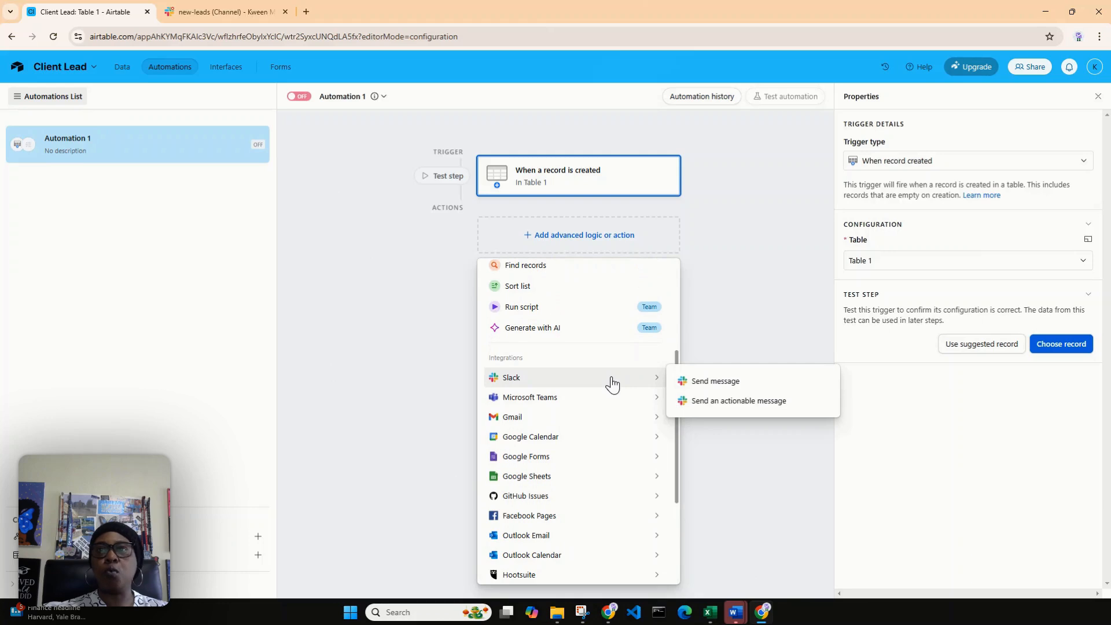
{"action": "left_click", "coordinate": [707, 383]}
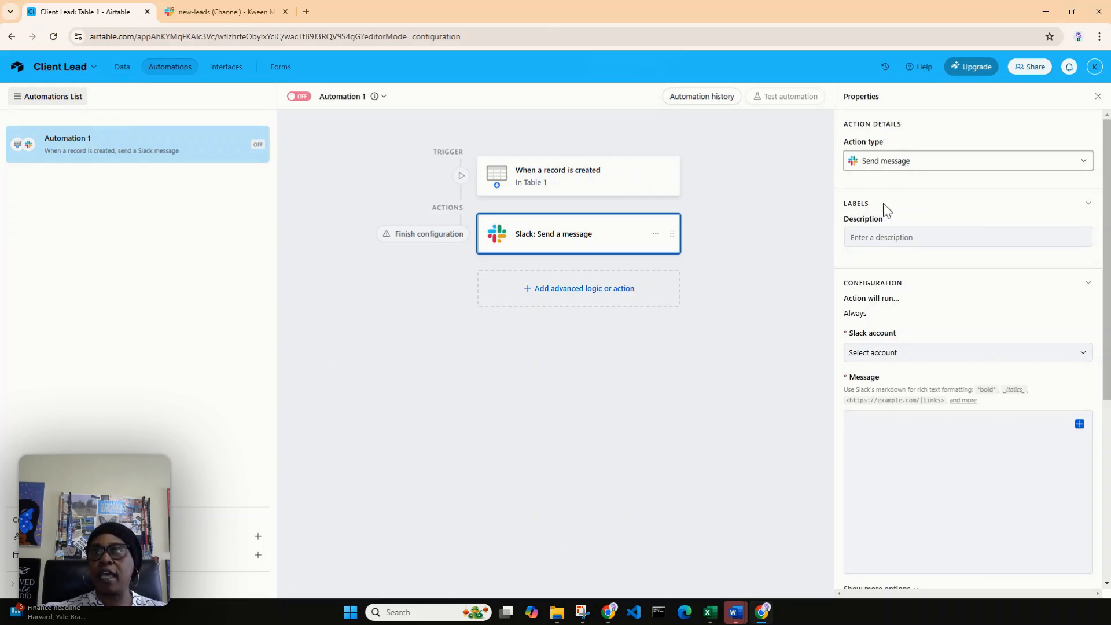
Step: Set the Slack action's description to "Client Lead"
{"action": "left_click", "coordinate": [920, 237]}
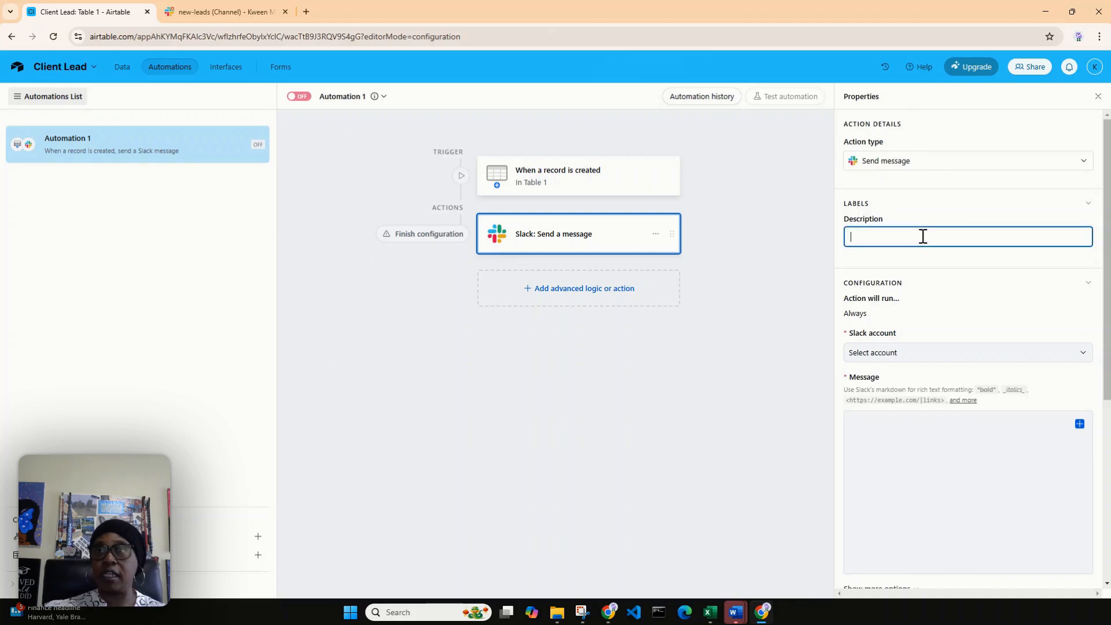
{"action": "type", "text": "lient "}
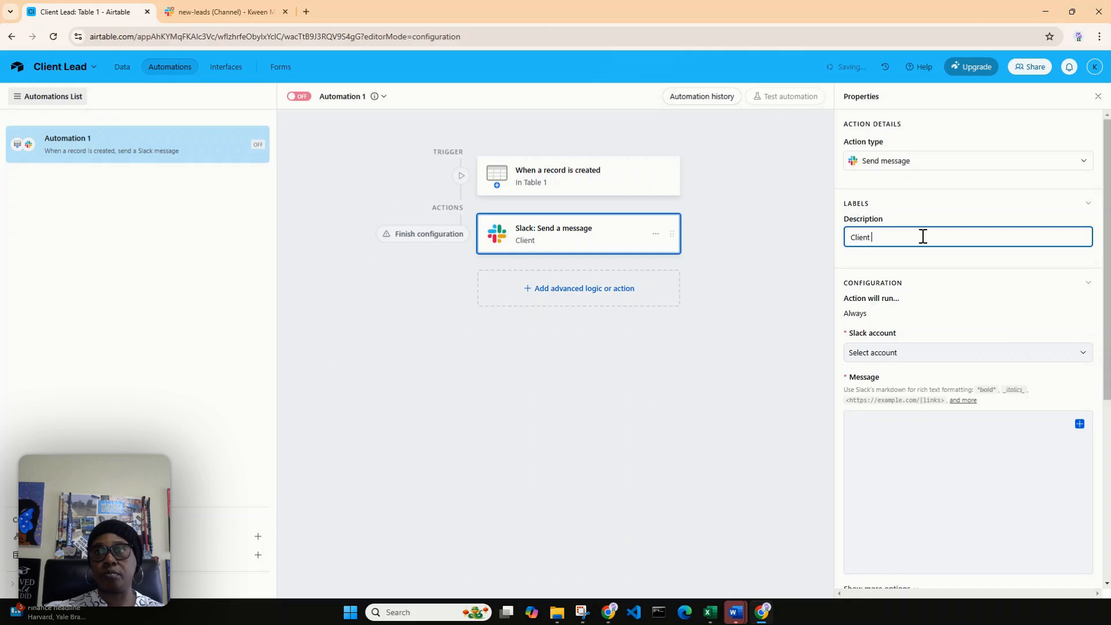
{"action": "type", "text": "Lead"}
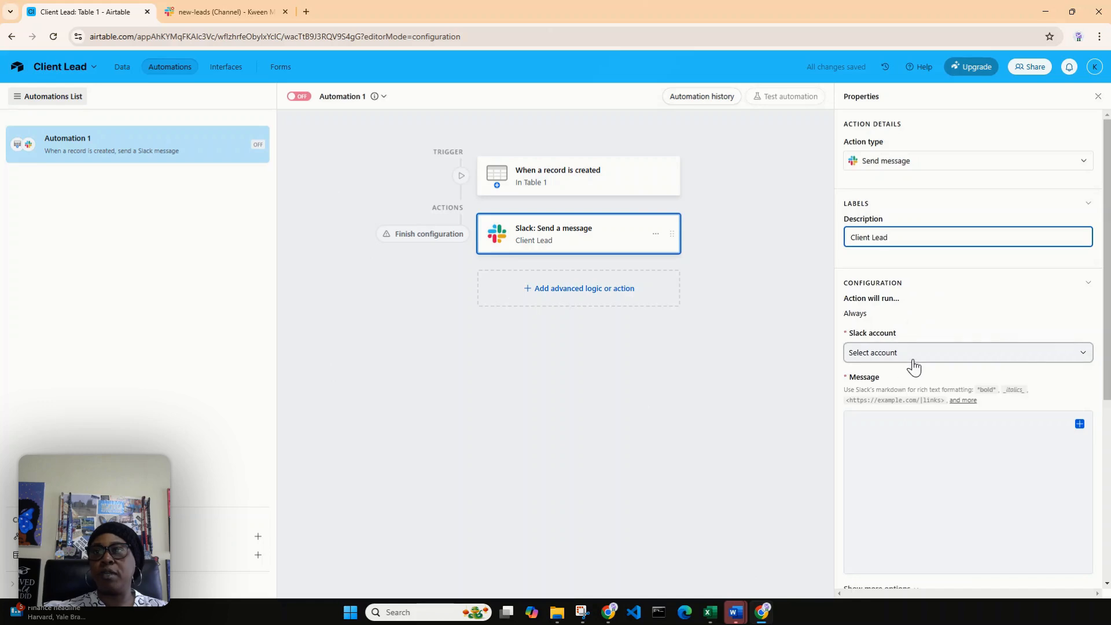
Step: Connect a new Slack account to the action and allow Airtable to access the Slack workspace
{"action": "left_click", "coordinate": [1080, 360]}
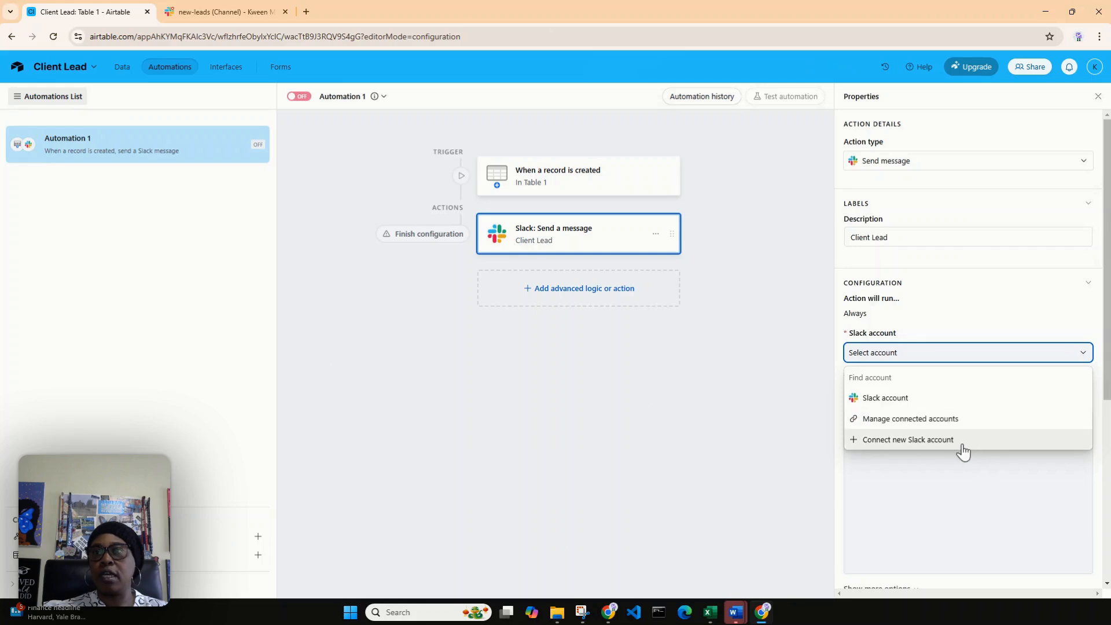
{"action": "left_click", "coordinate": [908, 440]}
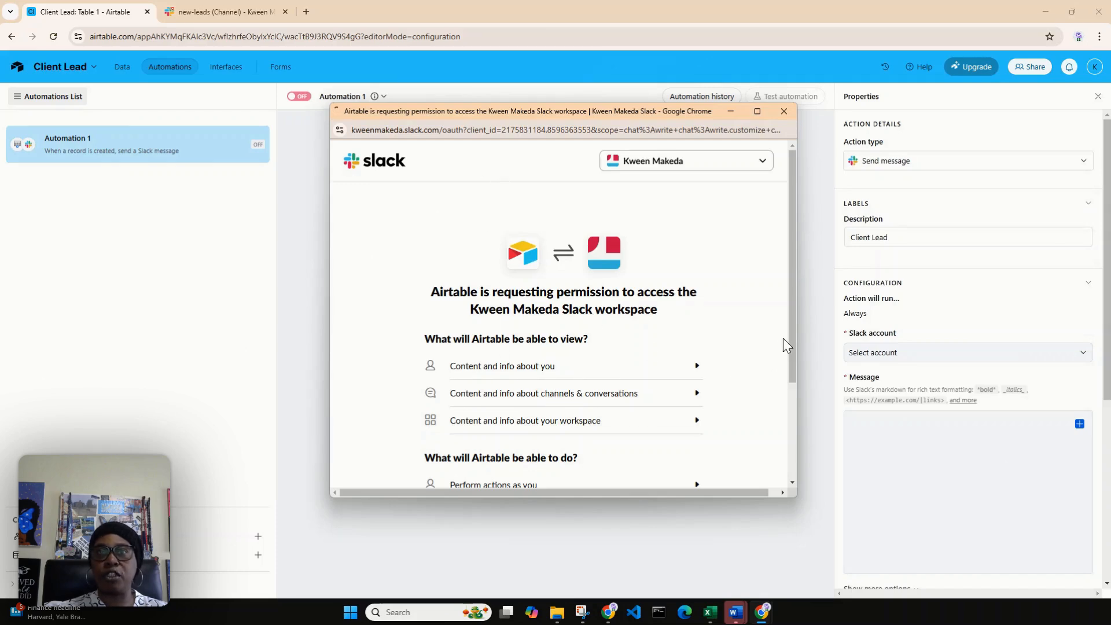
{"action": "left_click_drag", "start_coordinate": [794, 332], "coordinate": [801, 408]}
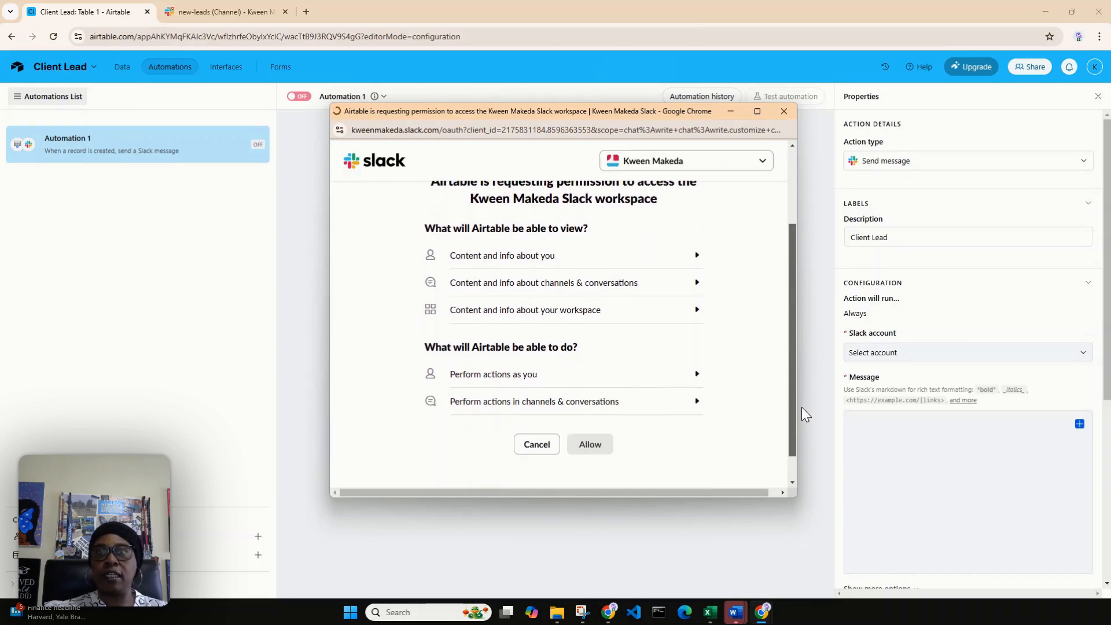
{"action": "left_click", "coordinate": [603, 447]}
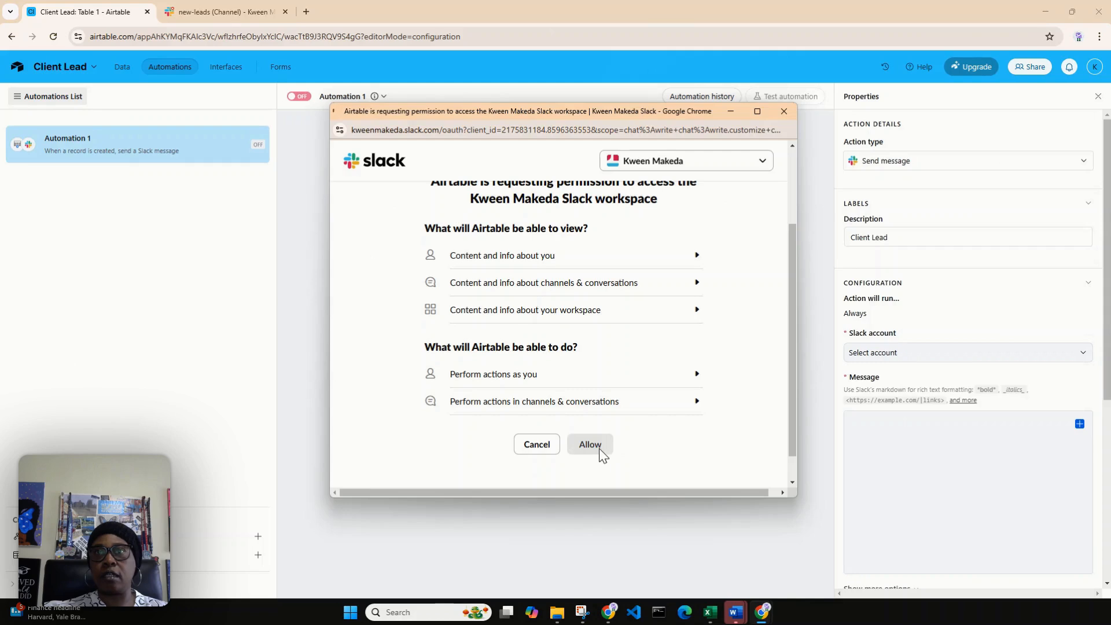
Step: Review the permissions Airtable requests for the Slack workspace and allow the access
{"action": "left_click_drag", "start_coordinate": [797, 416], "coordinate": [805, 297]}
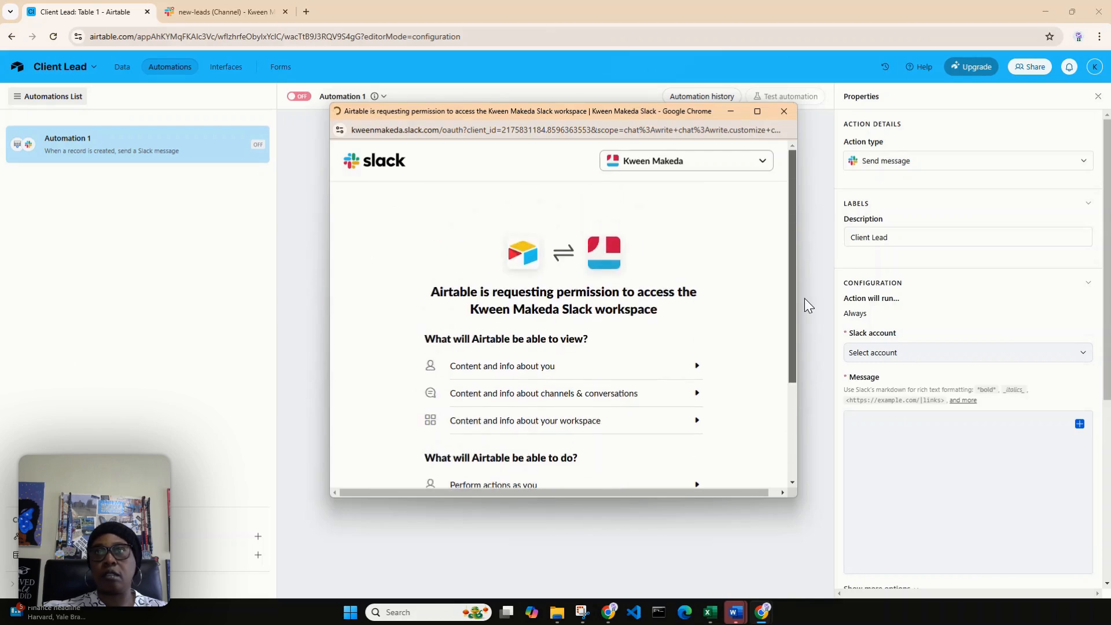
{"action": "left_click", "coordinate": [764, 165]}
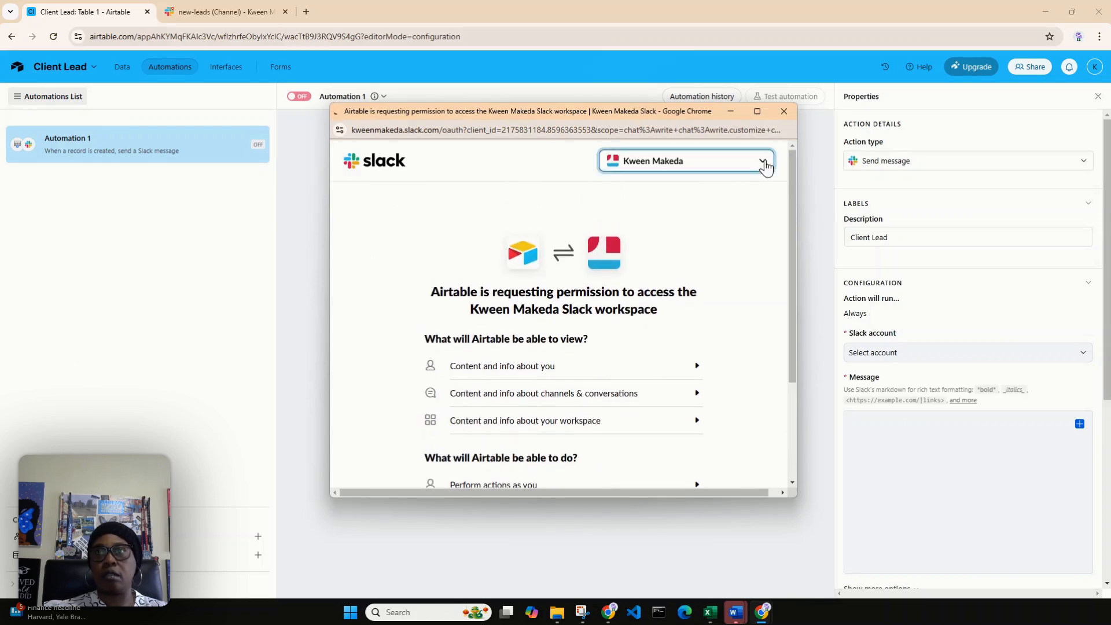
{"action": "left_click_drag", "start_coordinate": [793, 248], "coordinate": [799, 346]}
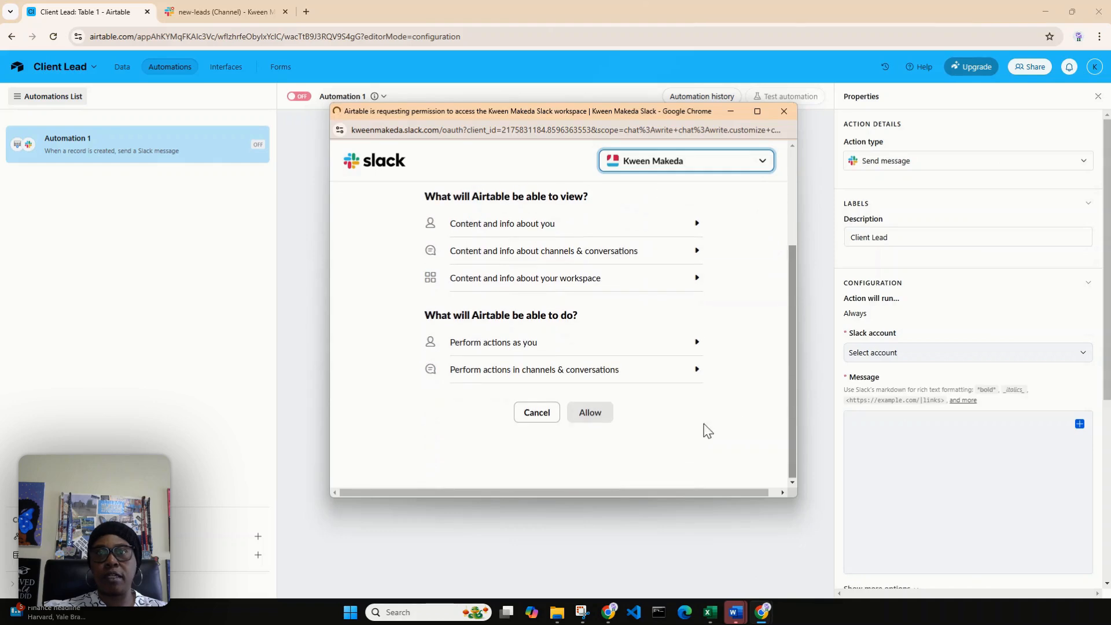
{"action": "left_click", "coordinate": [586, 414]}
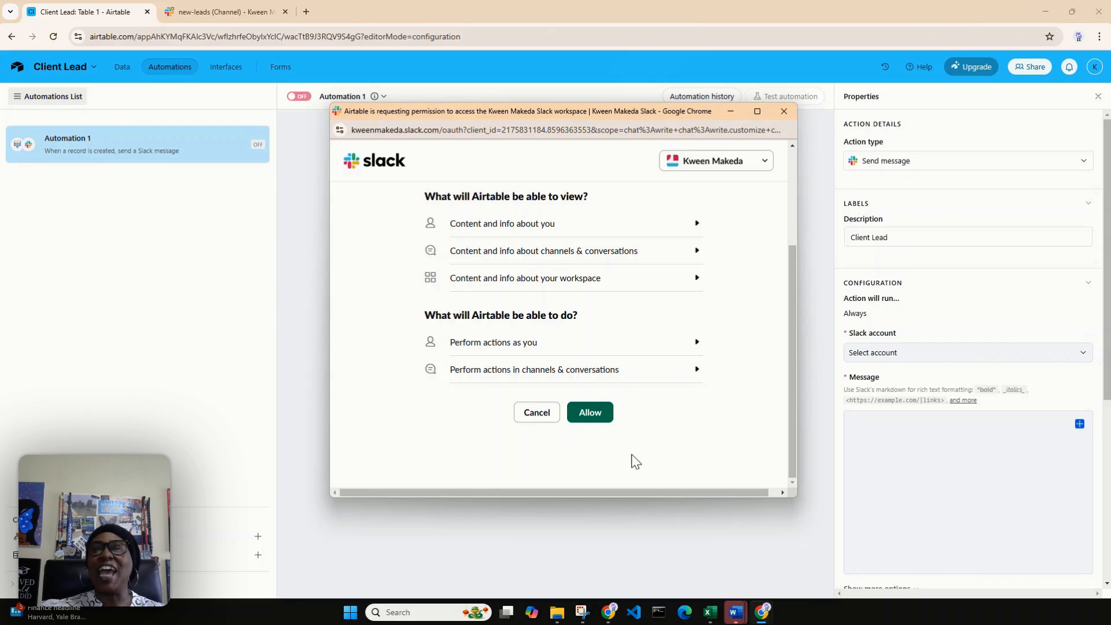
{"action": "left_click", "coordinate": [602, 420]}
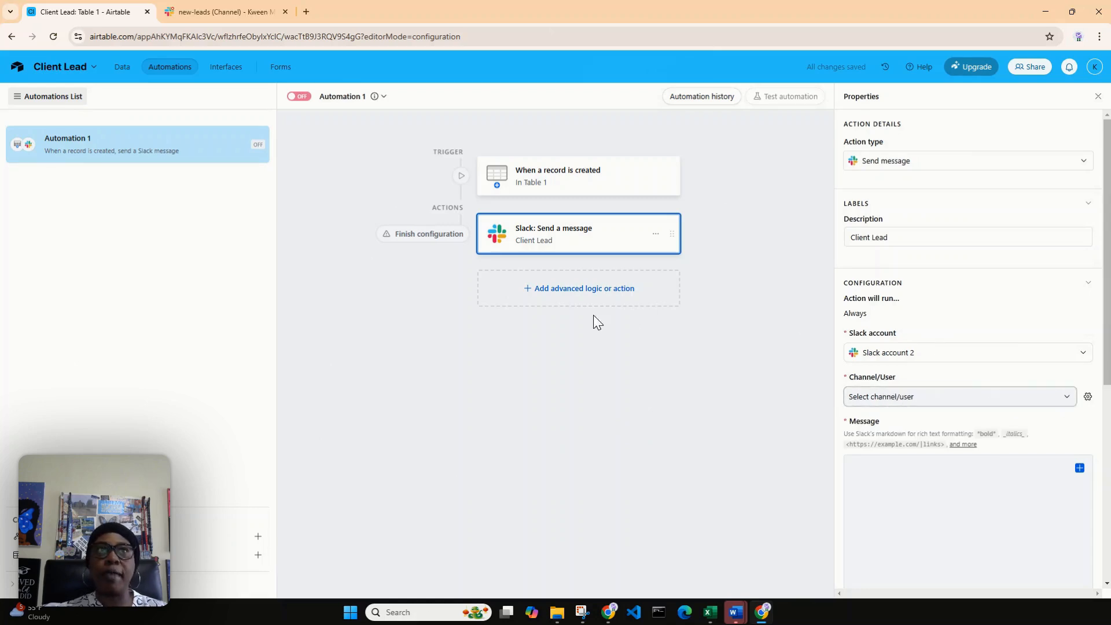
Step: Check the channel name in Slack and set the Slack action's channel to new-leads
{"action": "left_click", "coordinate": [192, 14]}
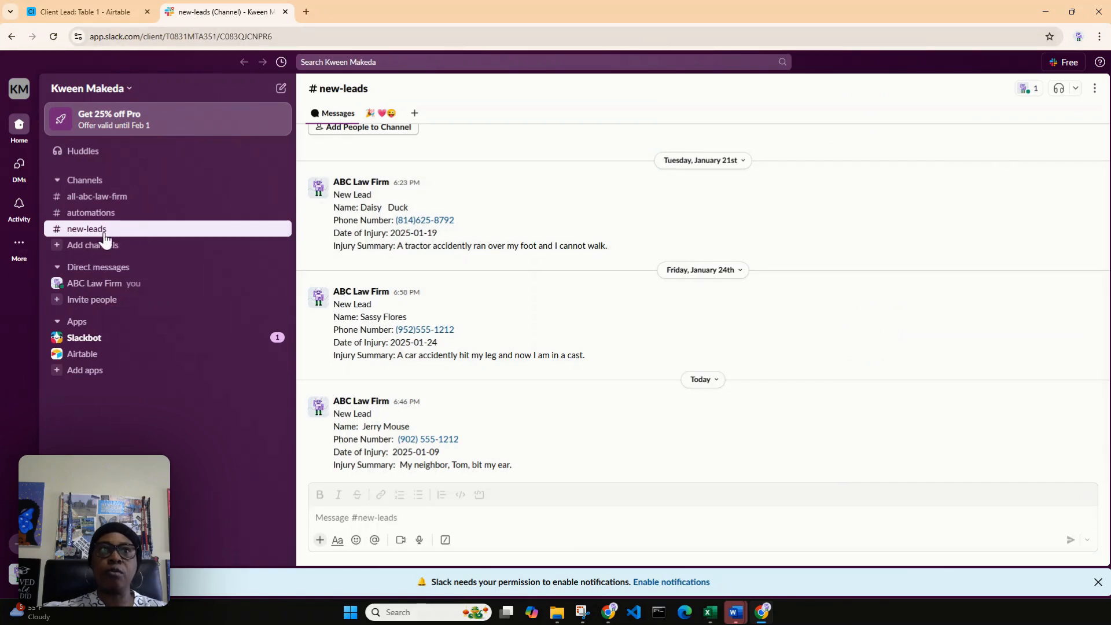
{"action": "left_click", "coordinate": [103, 13]}
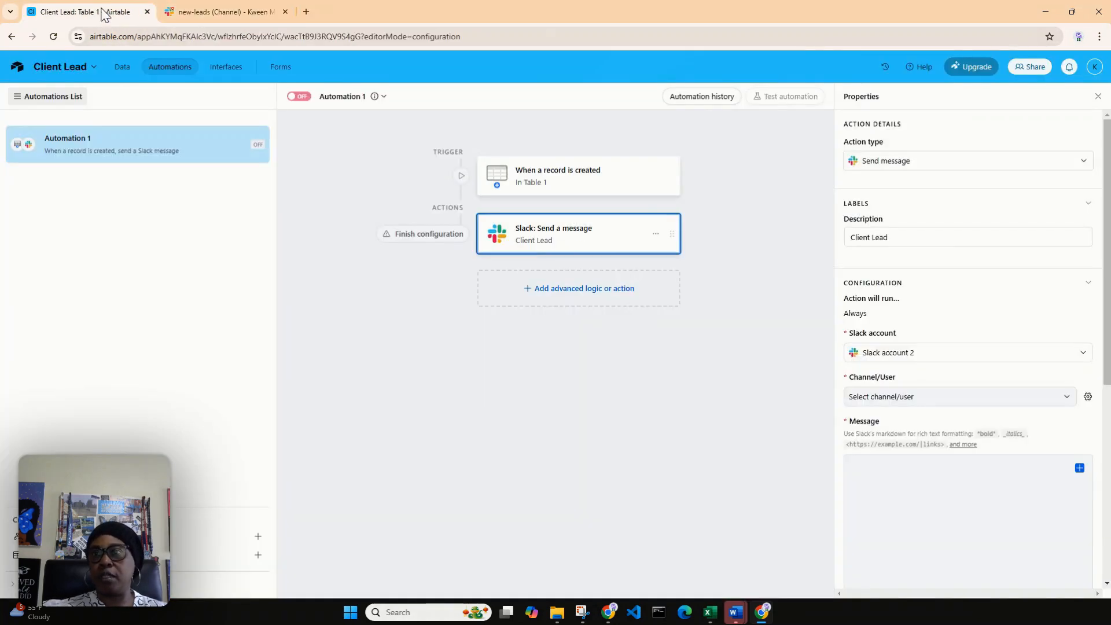
{"action": "left_click", "coordinate": [1068, 400]}
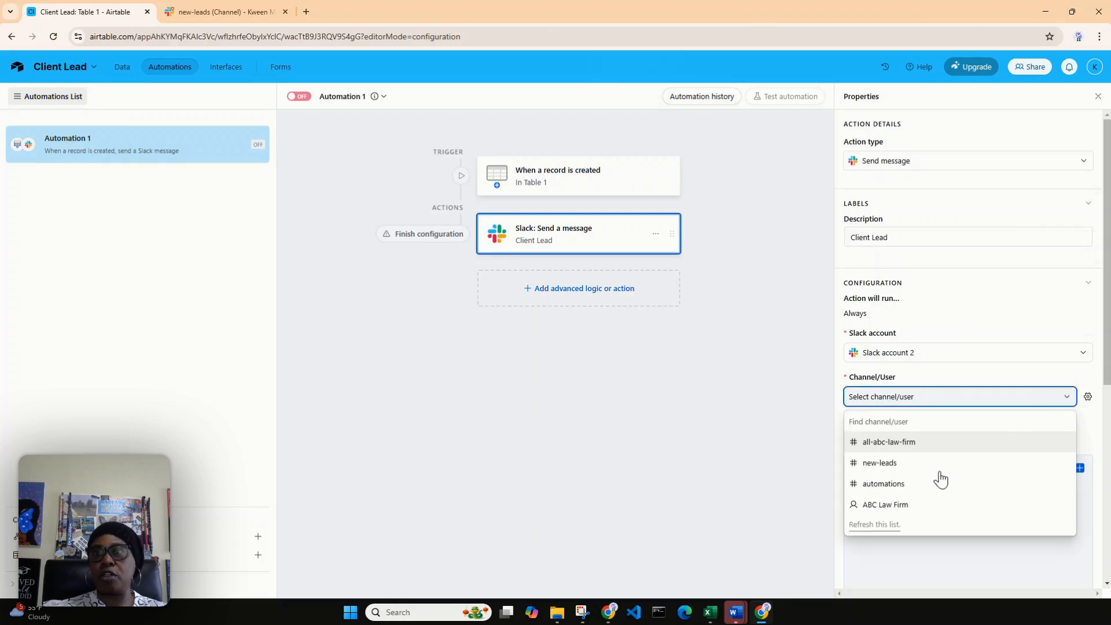
{"action": "left_click", "coordinate": [907, 465]}
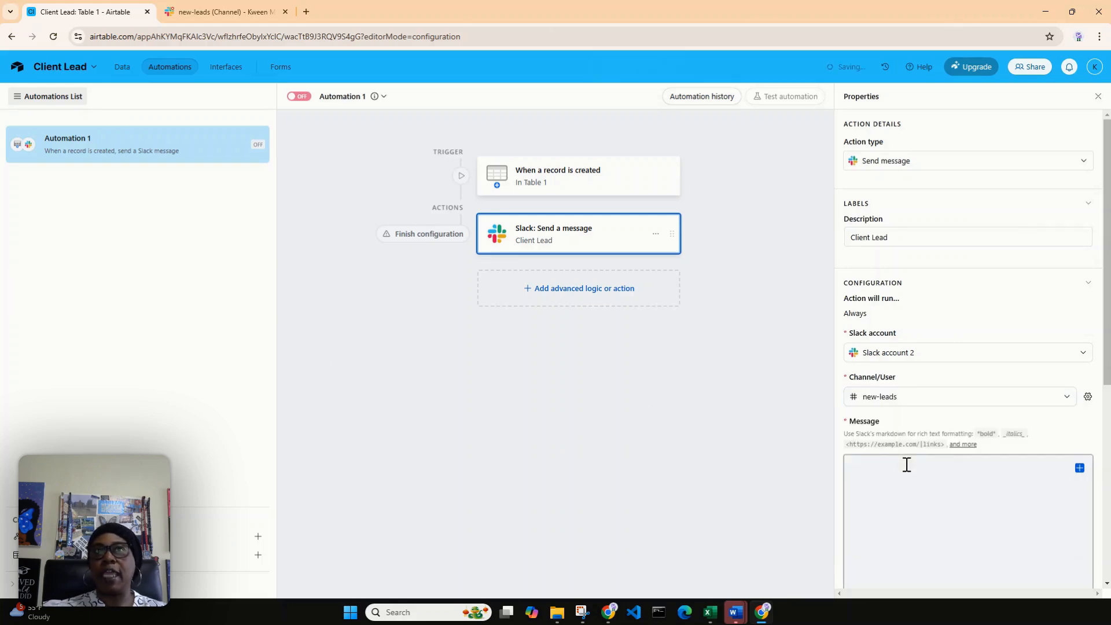
Step: Copy the text of the latest New Lead message from Slack's new-leads channel into the Airtable action's message
{"action": "left_click", "coordinate": [219, 12]}
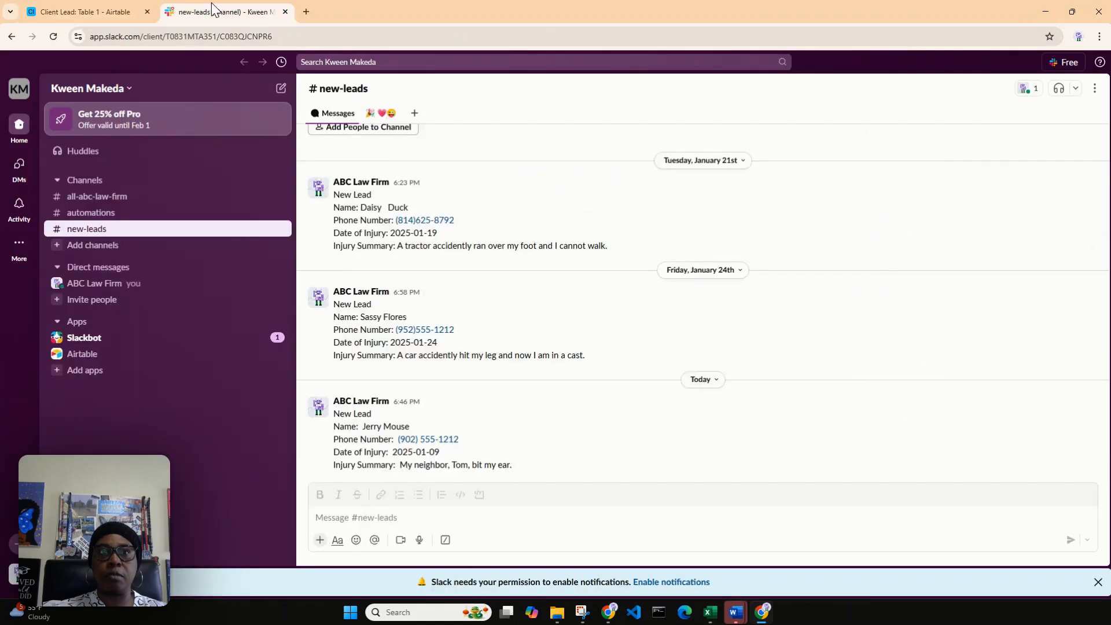
{"action": "left_click_drag", "start_coordinate": [513, 466], "coordinate": [336, 418]}
{"action": "right_click", "coordinate": [336, 418]}
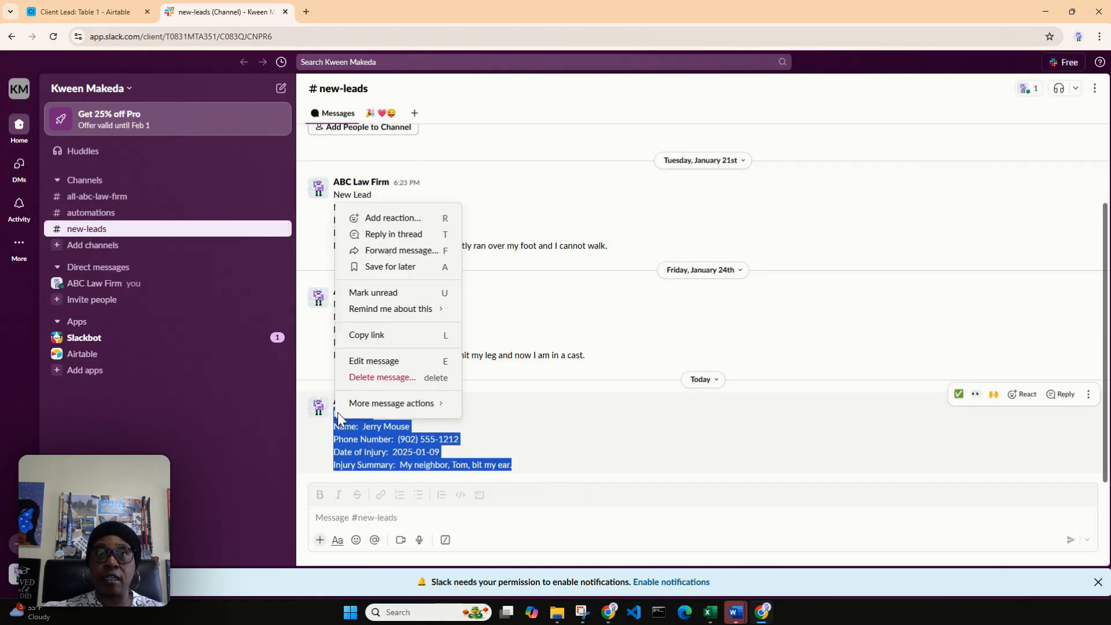
{"action": "left_click", "coordinate": [581, 448]}
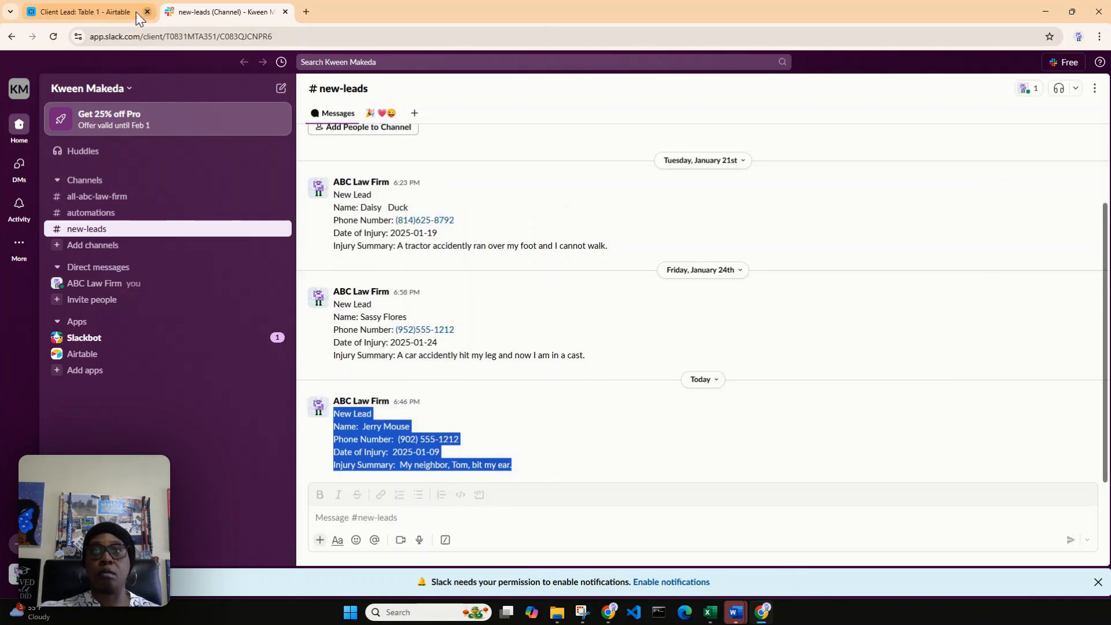
{"action": "left_click", "coordinate": [109, 7]}
{"action": "left_click", "coordinate": [873, 479]}
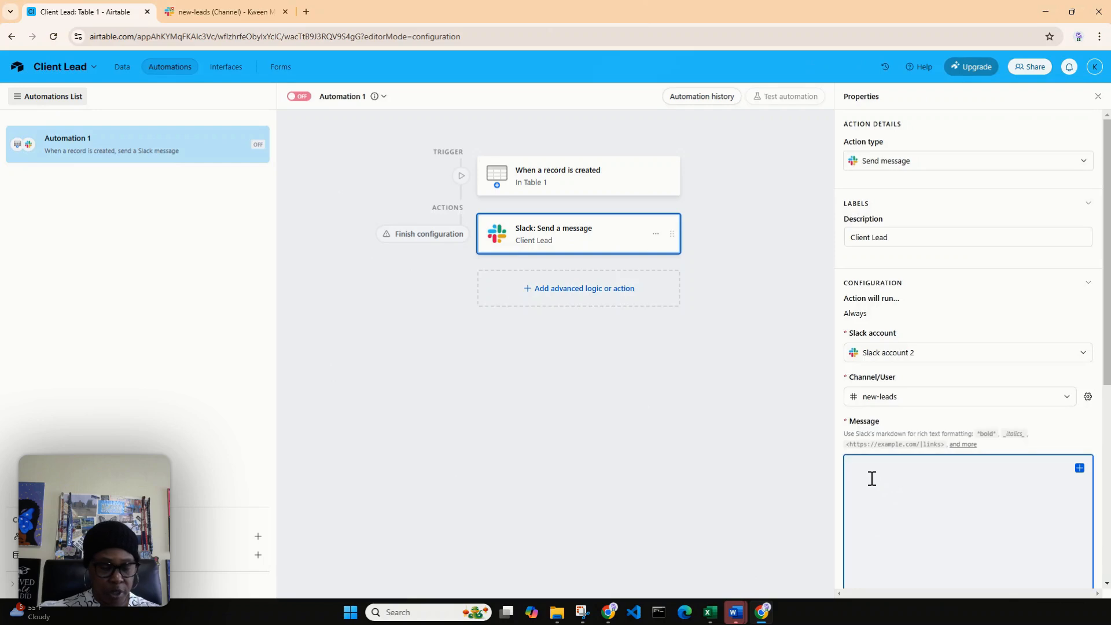
{"action": "key", "text": "ctrl+v"}
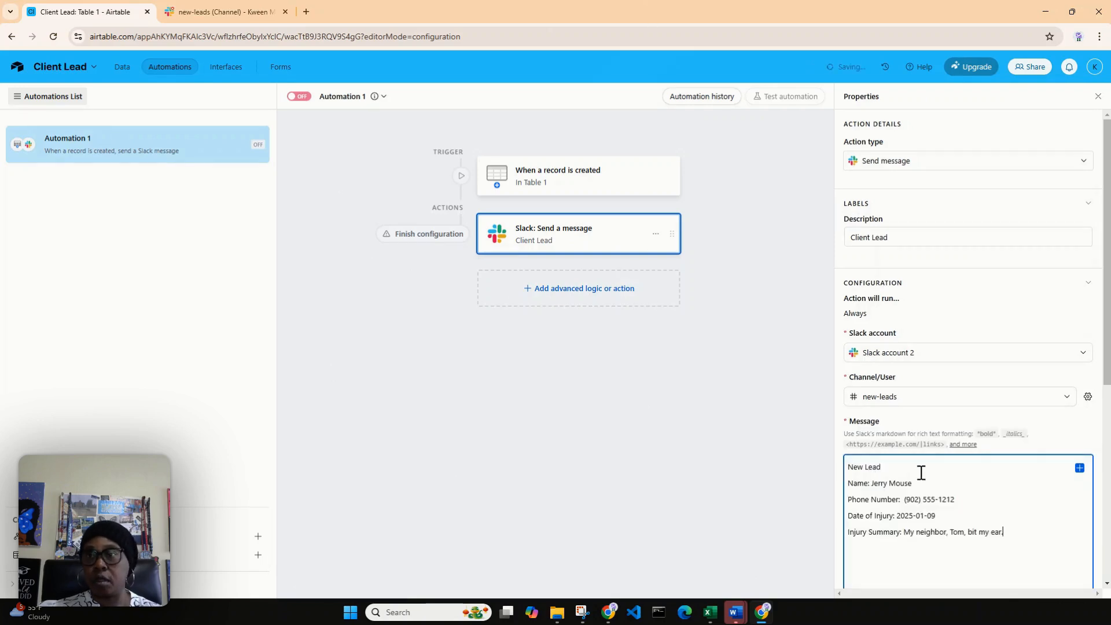
Step: Clear the sample values after the Name, Phone Number, Date of Injury and Injury Summary labels in the message
{"action": "left_click_drag", "start_coordinate": [913, 484], "coordinate": [876, 489]}
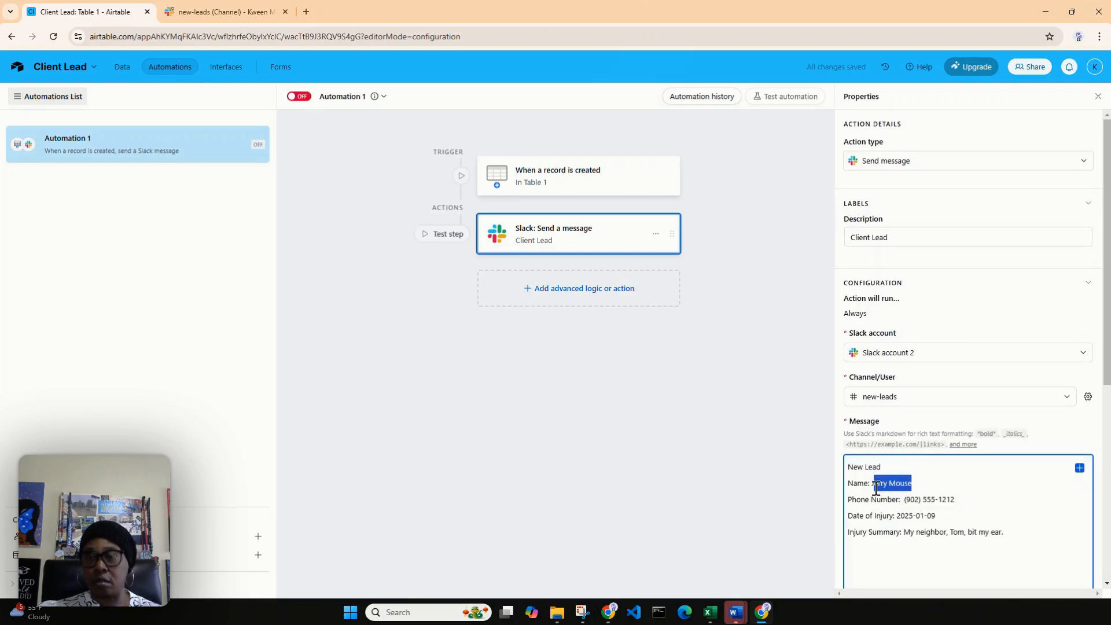
{"action": "key", "text": "BackSpace"}
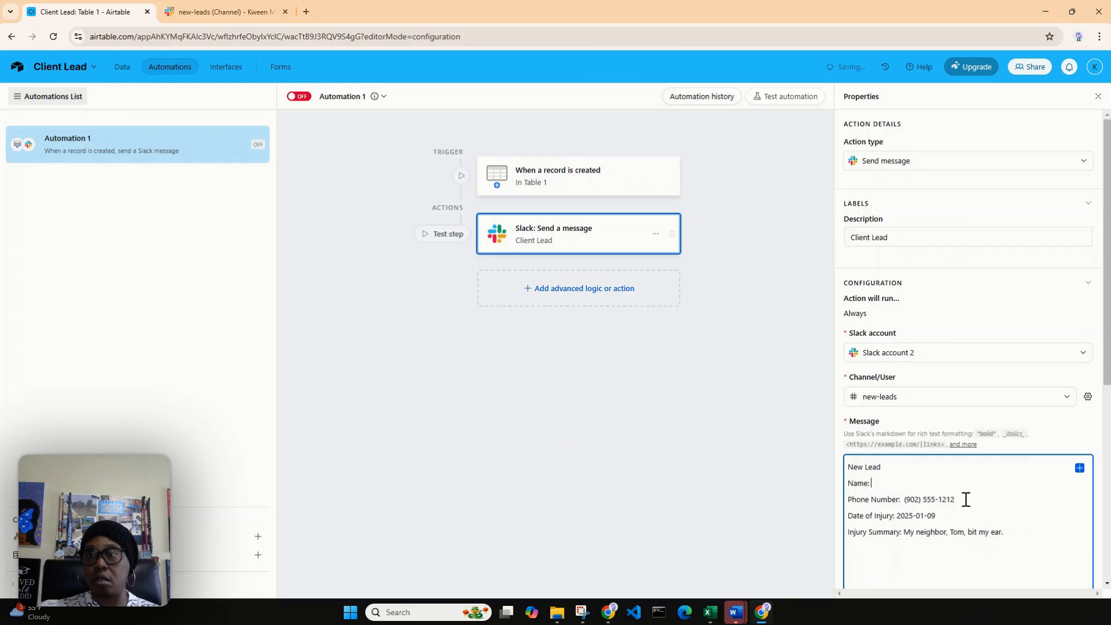
{"action": "left_click_drag", "start_coordinate": [955, 498], "coordinate": [901, 515]}
{"action": "key", "text": "BackSpace"}
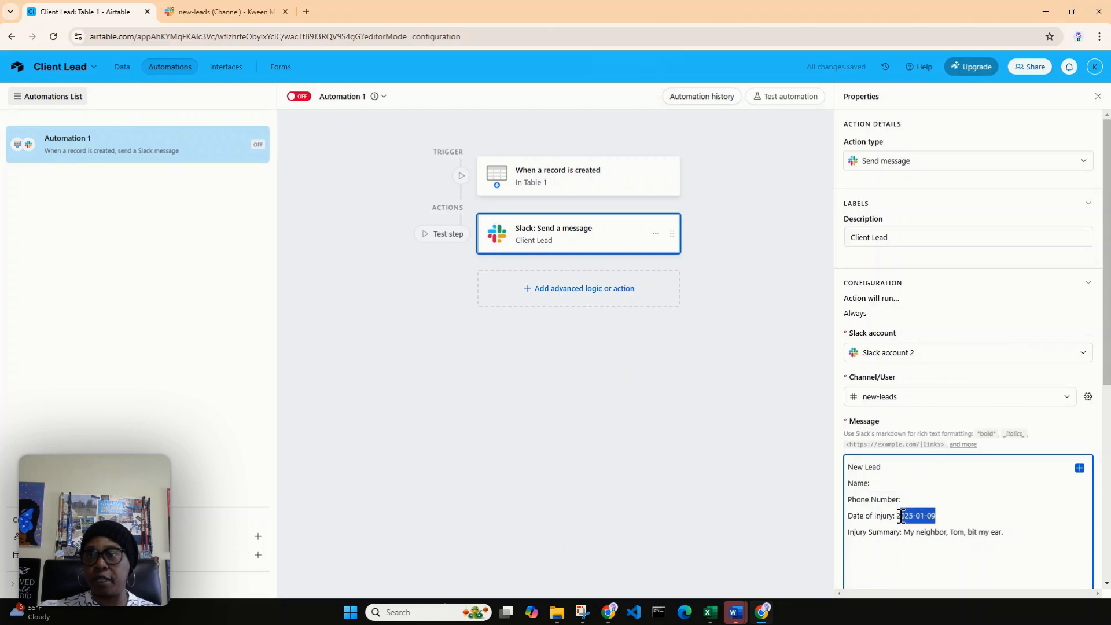
{"action": "key", "text": "BackSpace"}
{"action": "left_click", "coordinate": [1015, 529]}
{"action": "left_click_drag", "start_coordinate": [1015, 530], "coordinate": [907, 542]}
{"action": "key", "text": "BackSpace"}
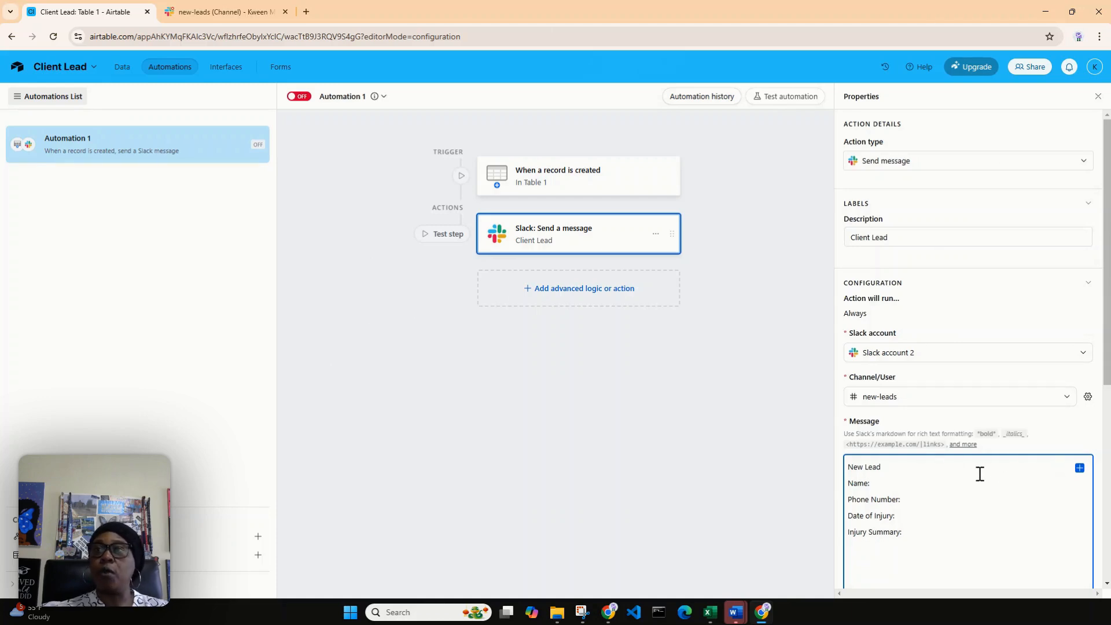
{"action": "left_click", "coordinate": [1080, 469]}
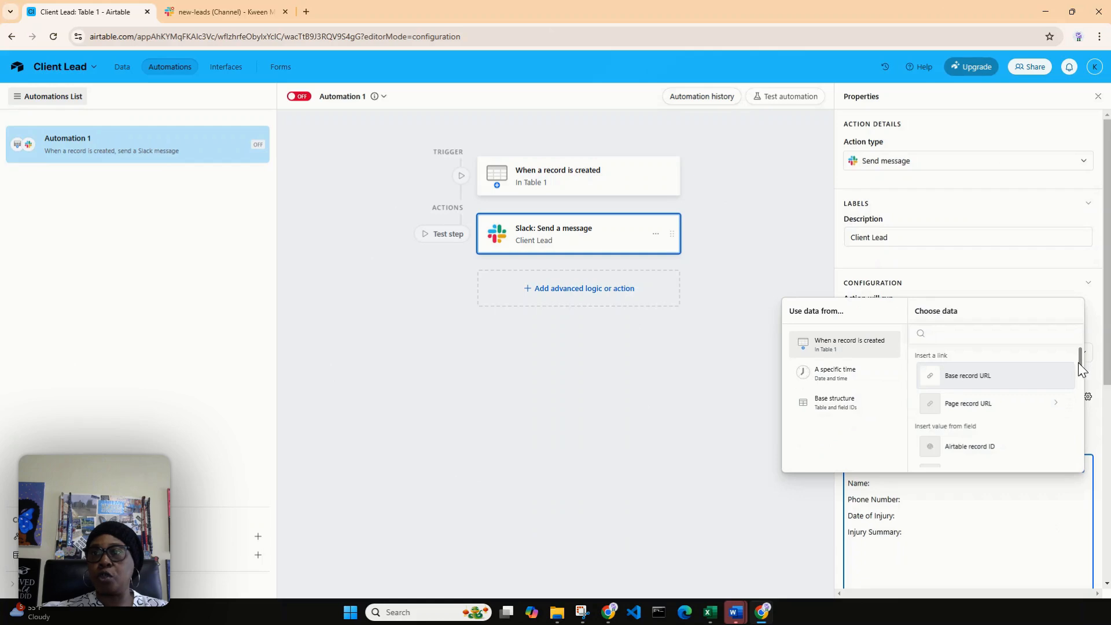
{"action": "left_click_drag", "start_coordinate": [1079, 362], "coordinate": [1078, 394]}
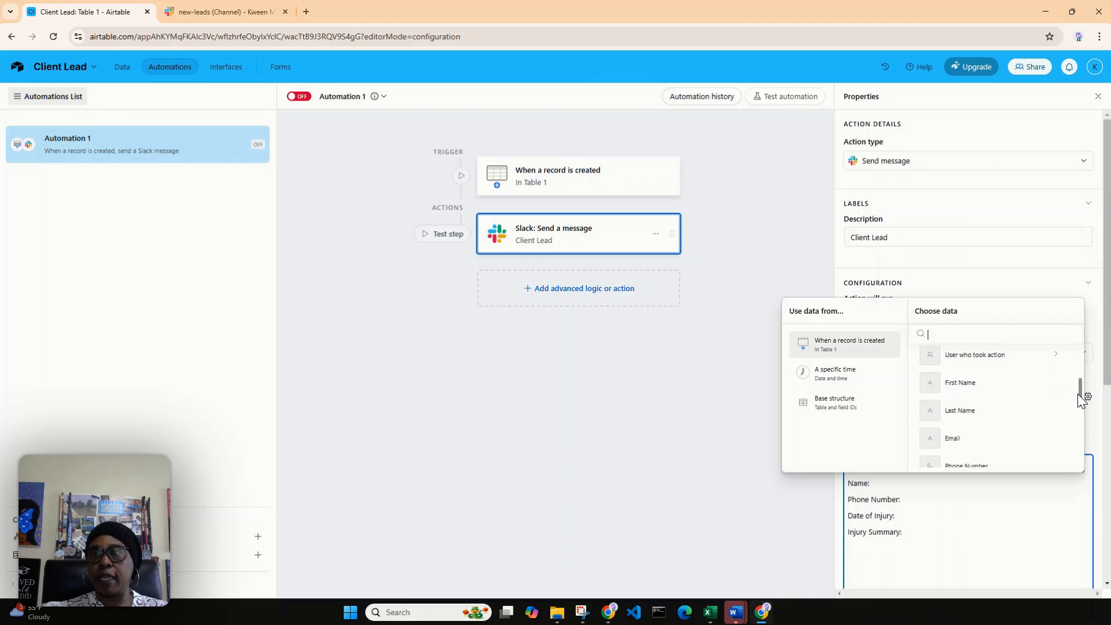
{"action": "left_click", "coordinate": [1007, 497]}
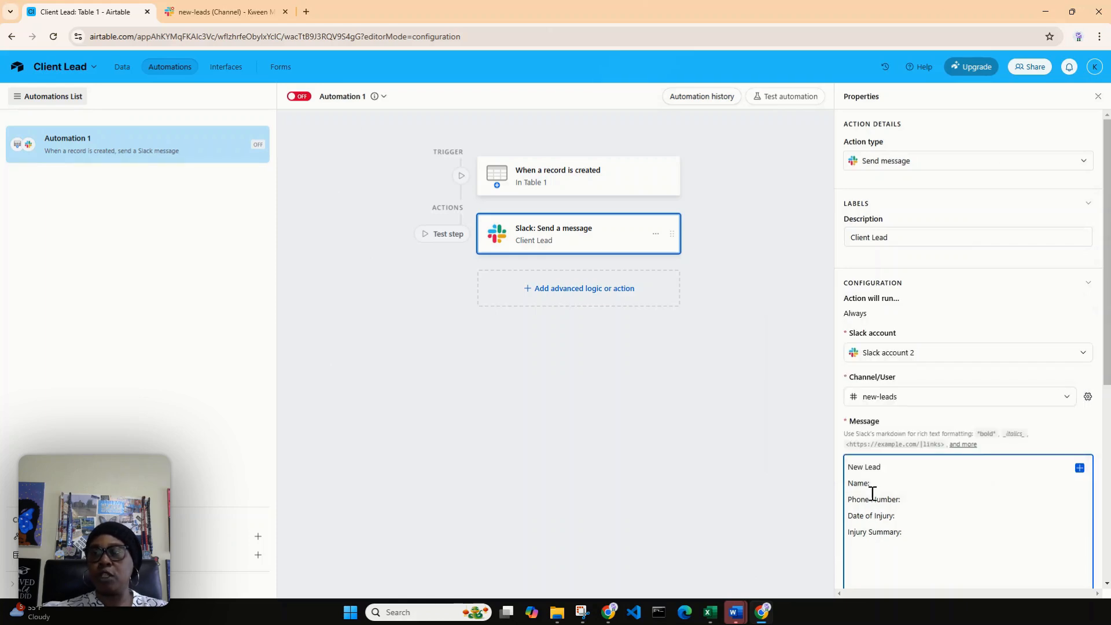
Step: Insert the trigger record's First Name and Last Name fields after the "Name:" label in the message
{"action": "left_click", "coordinate": [1080, 468]}
{"action": "left_click_drag", "start_coordinate": [1081, 360], "coordinate": [1080, 390]}
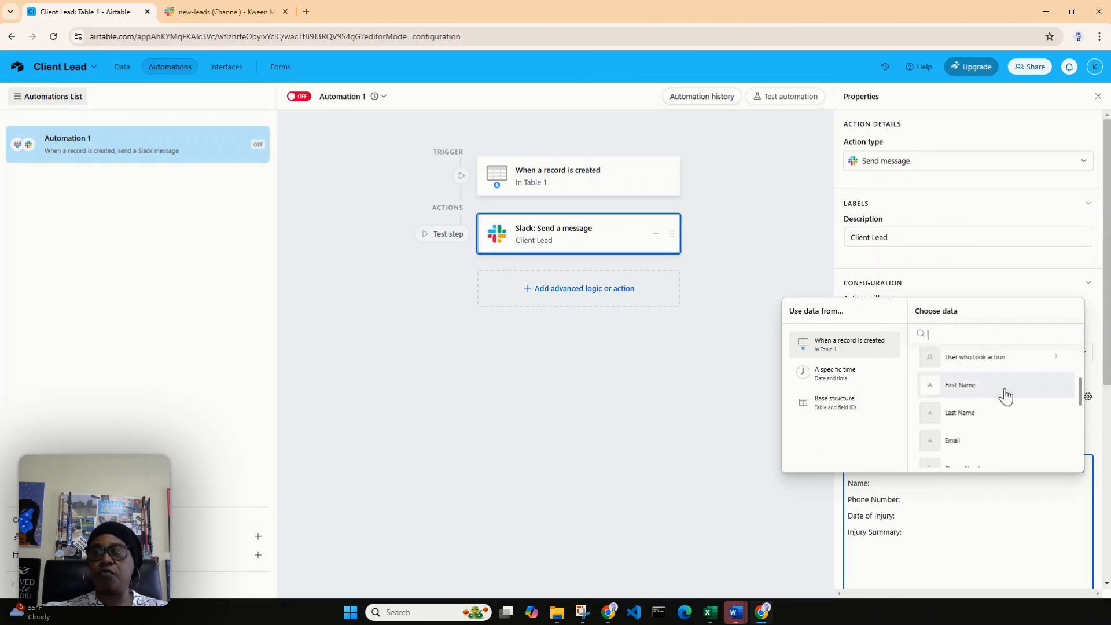
{"action": "left_click", "coordinate": [961, 385]}
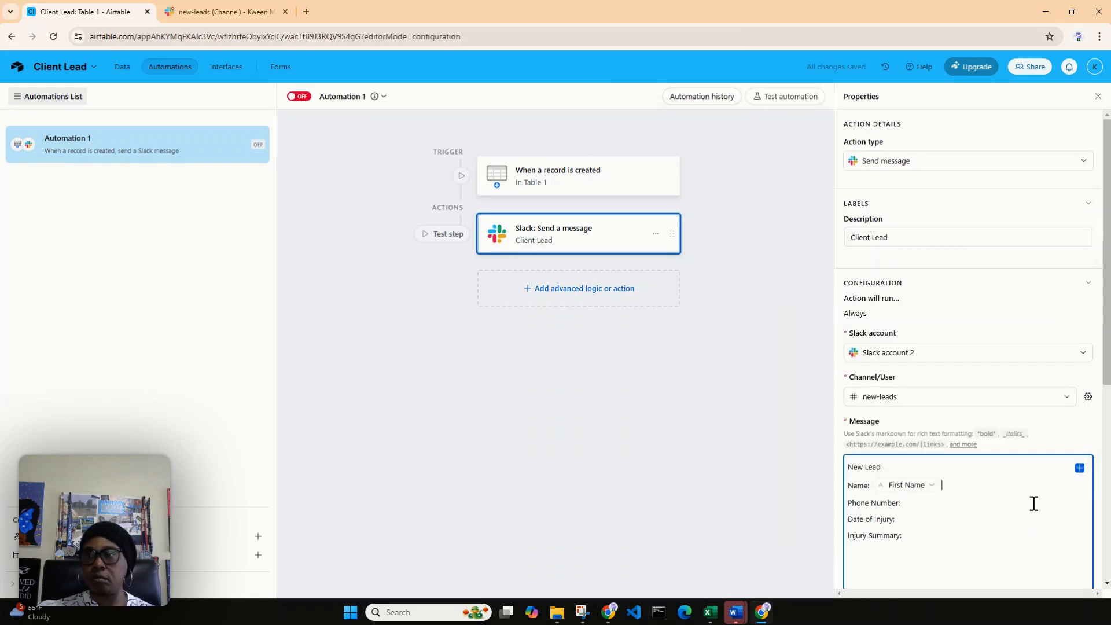
{"action": "left_click", "coordinate": [1079, 468]}
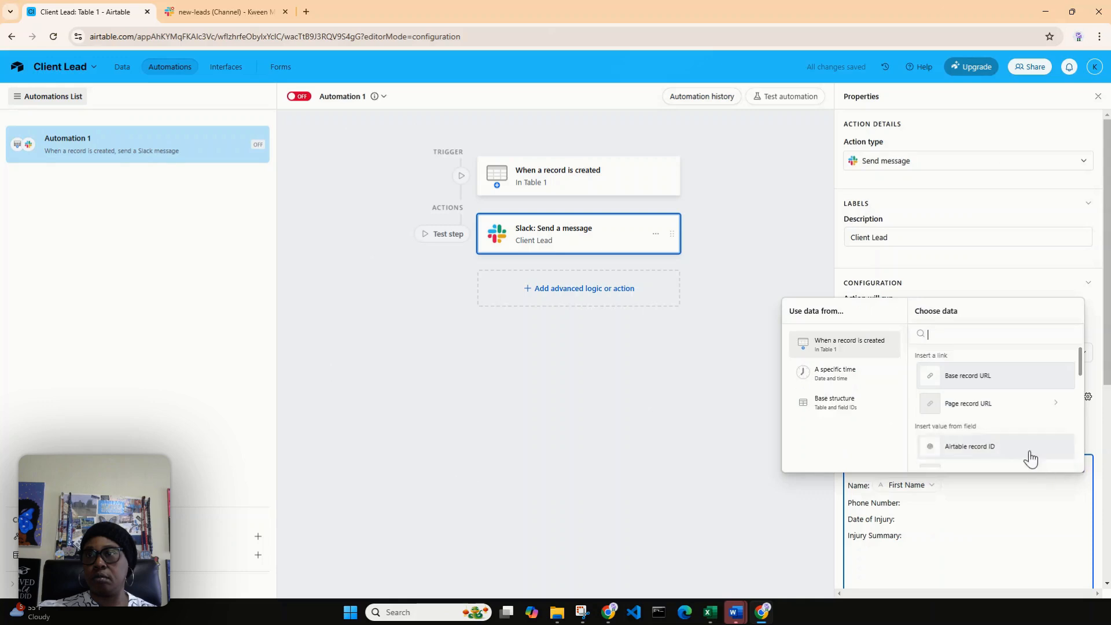
{"action": "scroll", "coordinate": [1036, 423], "scroll_direction": "down", "scroll_amount": 4}
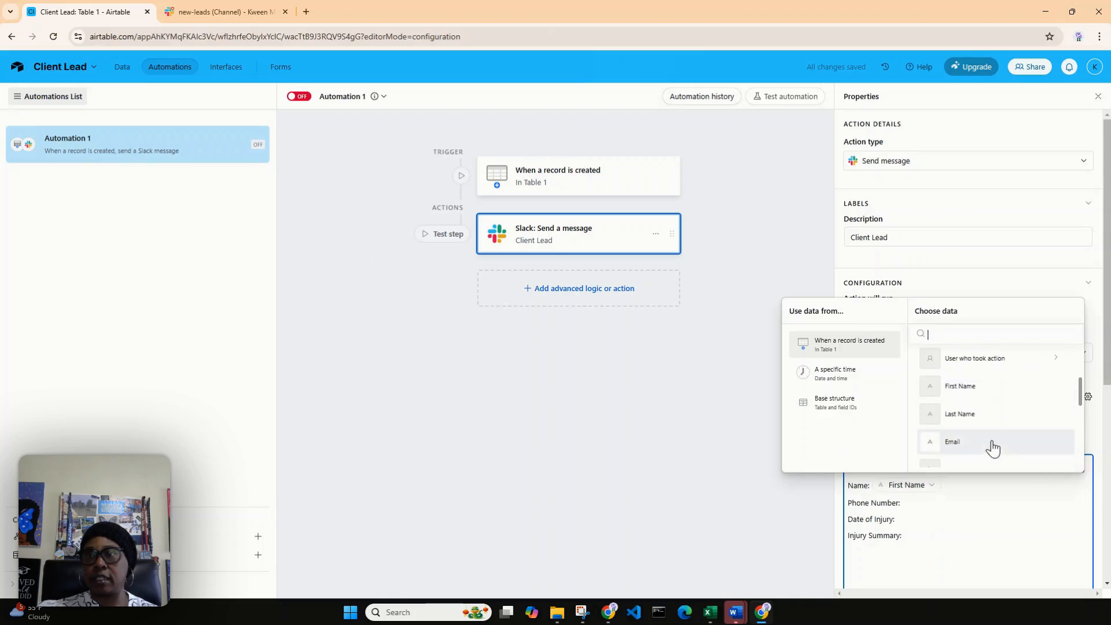
{"action": "left_click", "coordinate": [988, 421]}
Step: Insert the trigger record's Phone Number field after the "Phone Number:" label in the message
{"action": "left_click", "coordinate": [931, 504]}
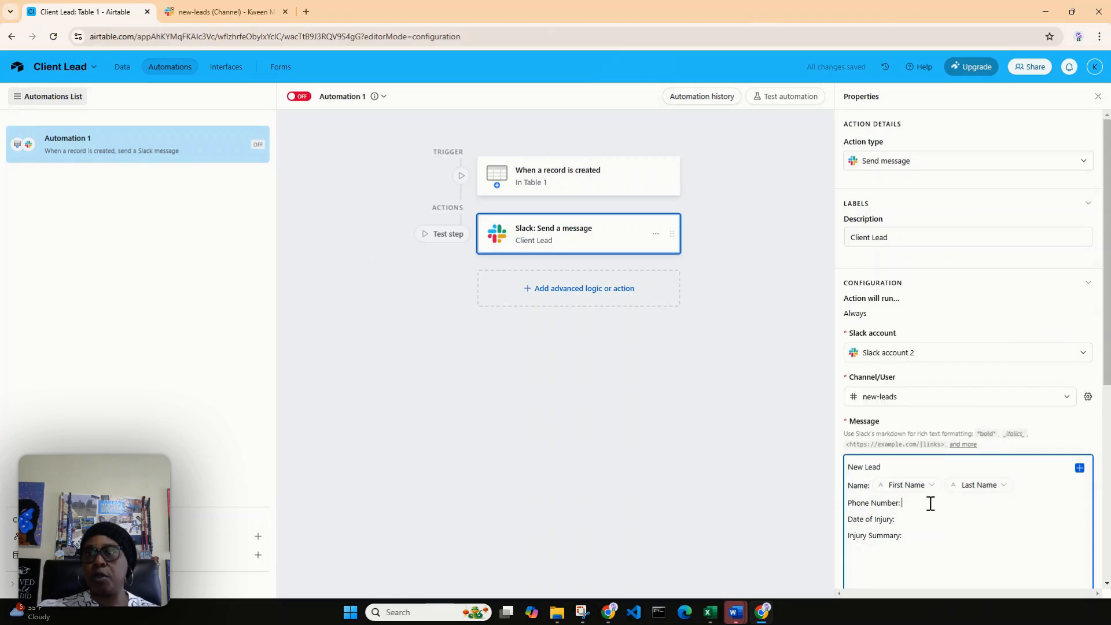
{"action": "left_click", "coordinate": [1080, 468]}
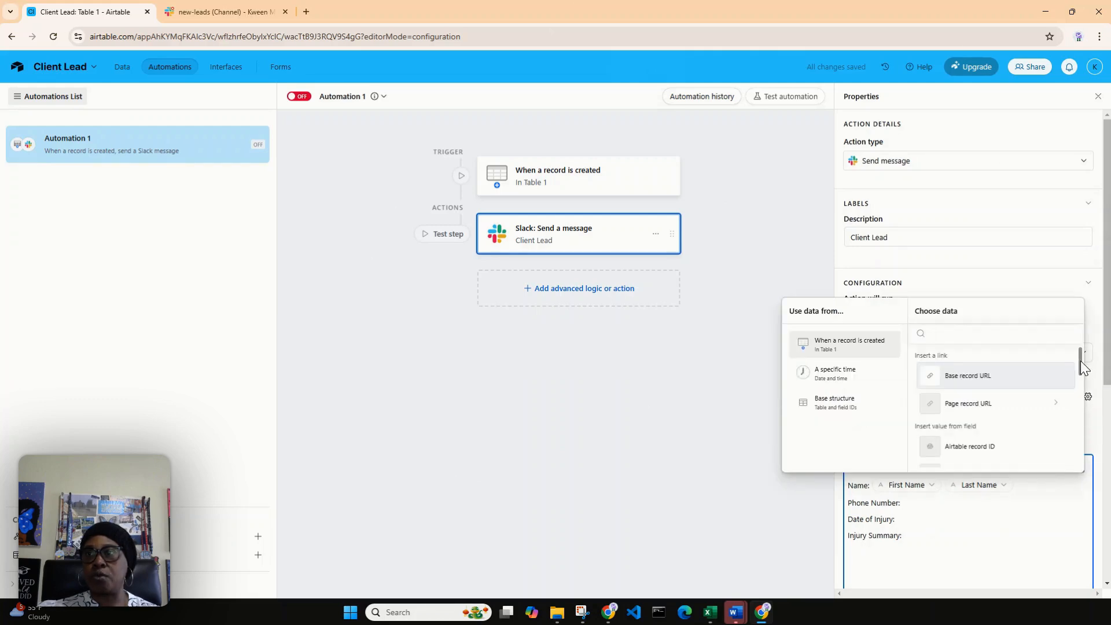
{"action": "scroll", "coordinate": [1079, 360], "scroll_direction": "down", "scroll_amount": 1}
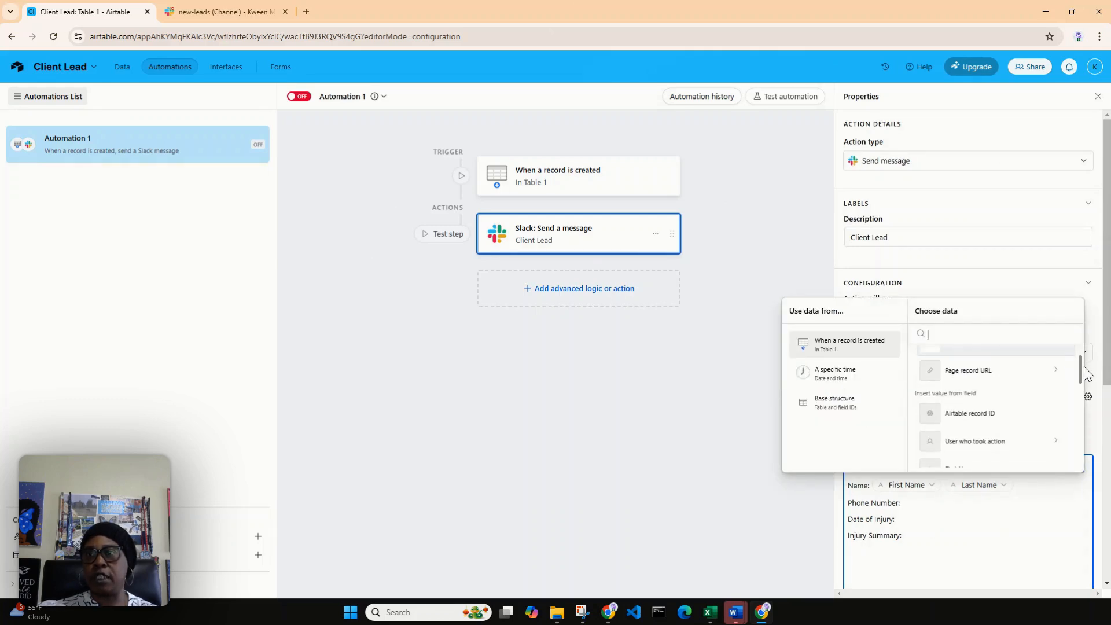
{"action": "scroll", "coordinate": [1083, 364], "scroll_direction": "up", "scroll_amount": 1}
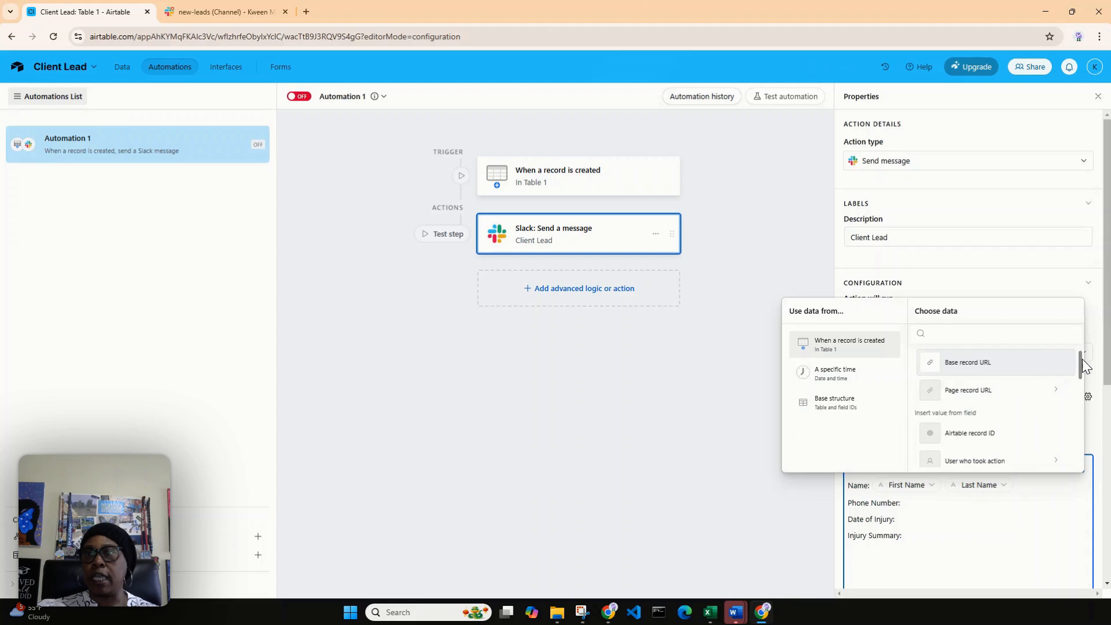
{"action": "left_click_drag", "start_coordinate": [1082, 362], "coordinate": [1082, 393]}
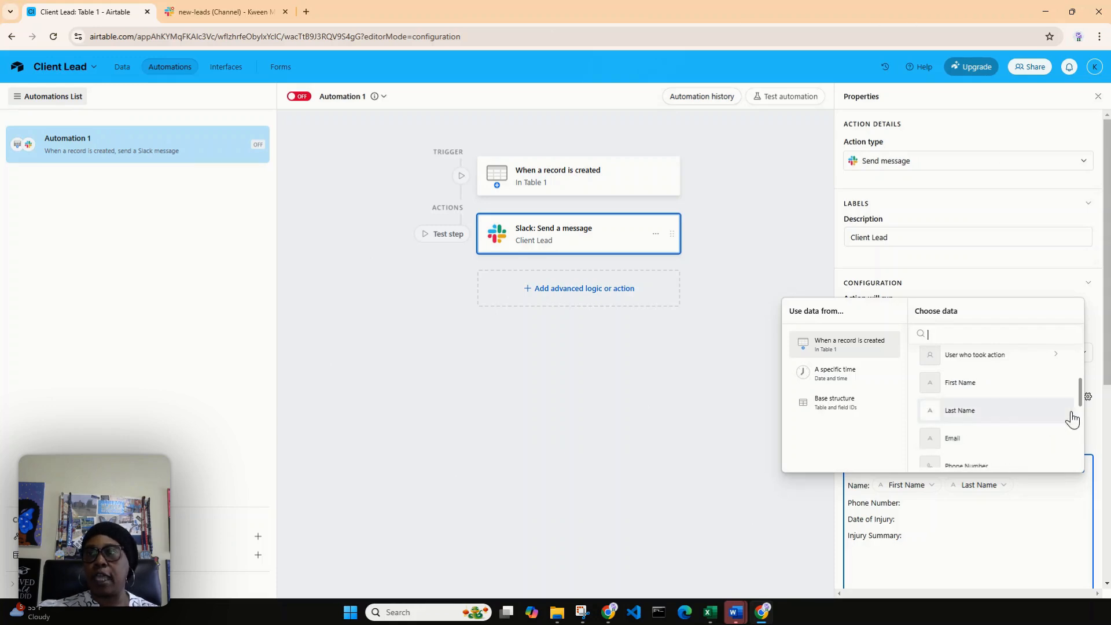
{"action": "left_click_drag", "start_coordinate": [1083, 387], "coordinate": [1083, 400]}
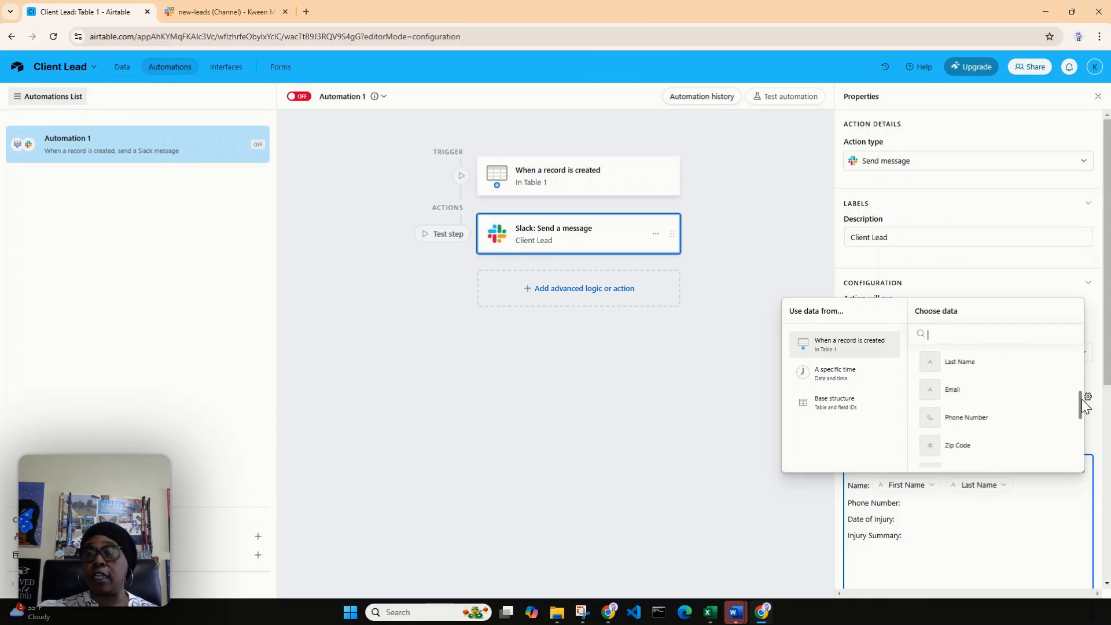
{"action": "left_click", "coordinate": [1012, 423]}
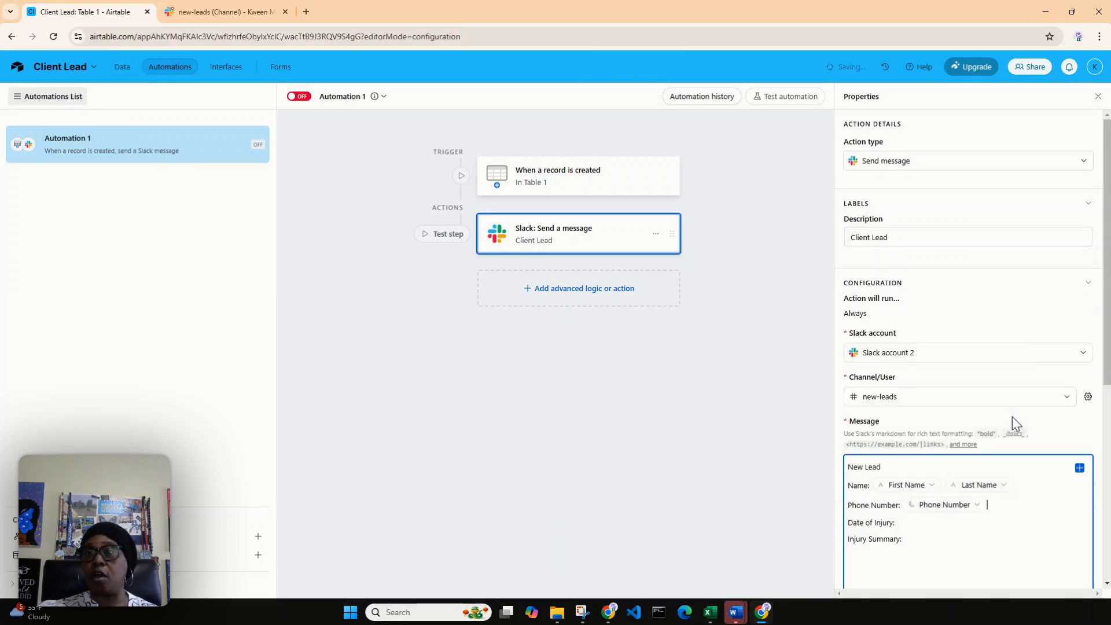
Step: Insert the trigger record's Date of Injury field after the "Date of Injury:" label in the message
{"action": "left_click", "coordinate": [915, 522]}
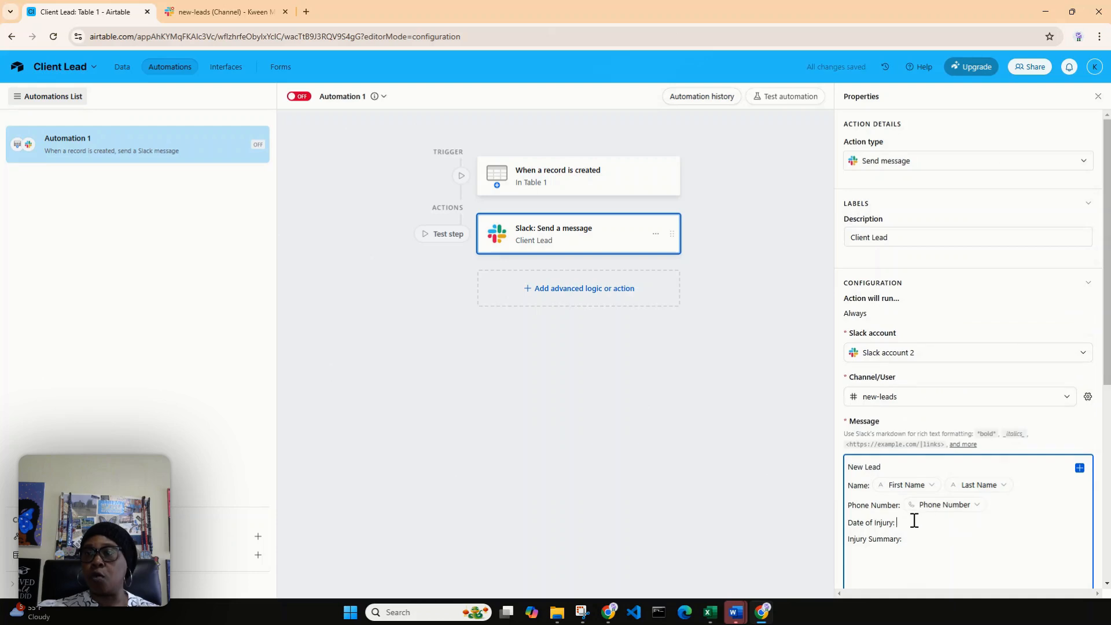
{"action": "left_click", "coordinate": [1081, 468]}
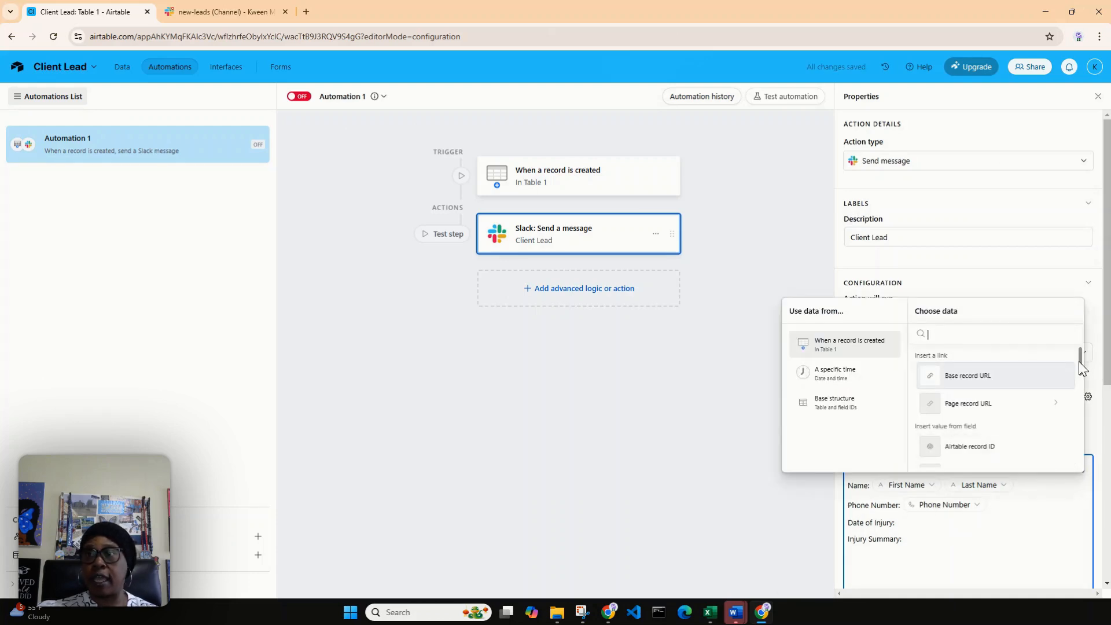
{"action": "left_click_drag", "start_coordinate": [1080, 360], "coordinate": [1083, 426]}
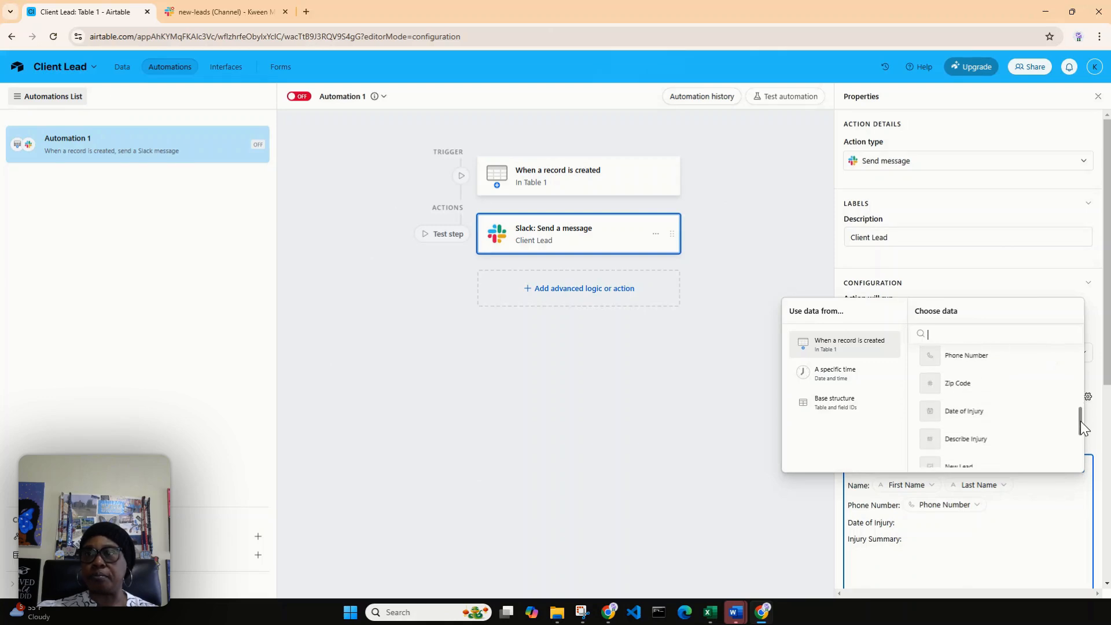
{"action": "left_click", "coordinate": [1011, 412]}
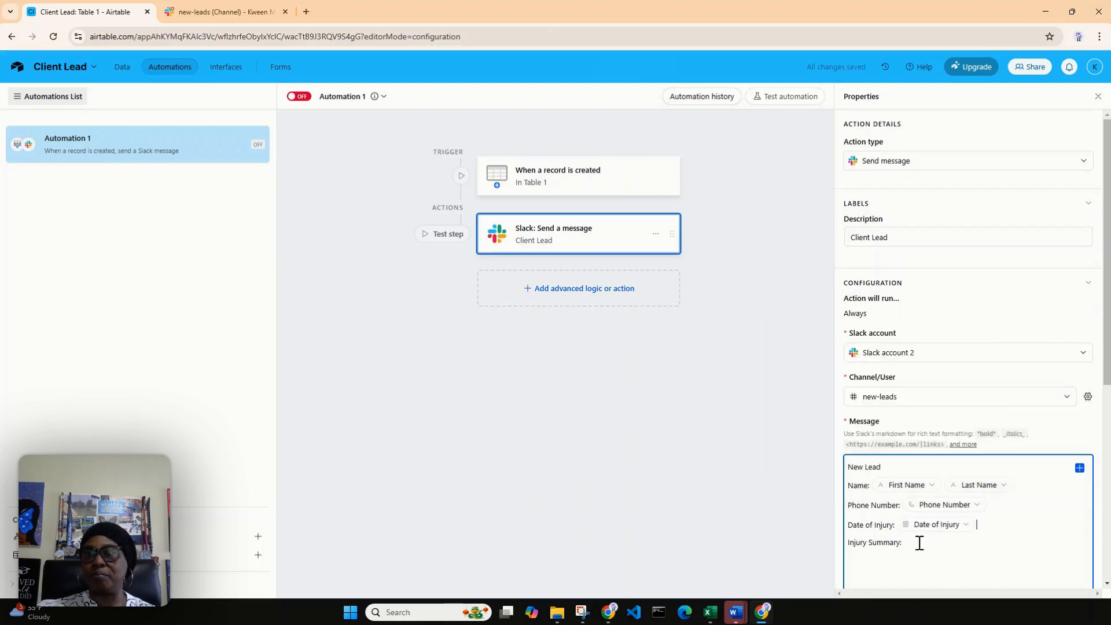
Step: Insert the trigger record's Describe Injury field after the "Injury Summary:" label in the message
{"action": "left_click", "coordinate": [1080, 469]}
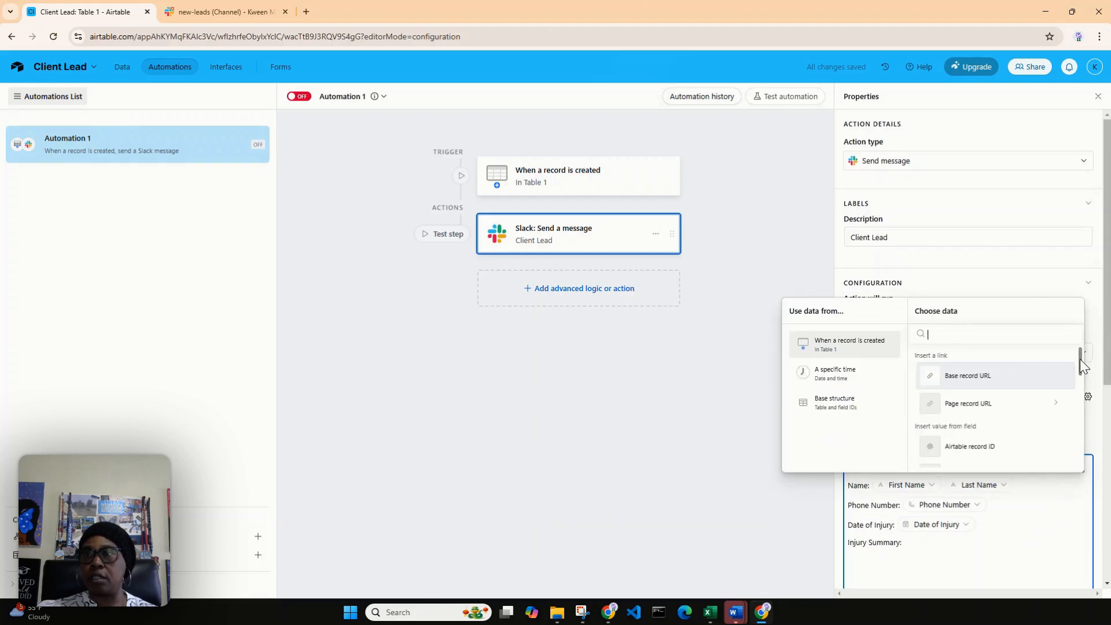
{"action": "left_click_drag", "start_coordinate": [1081, 359], "coordinate": [1082, 428]}
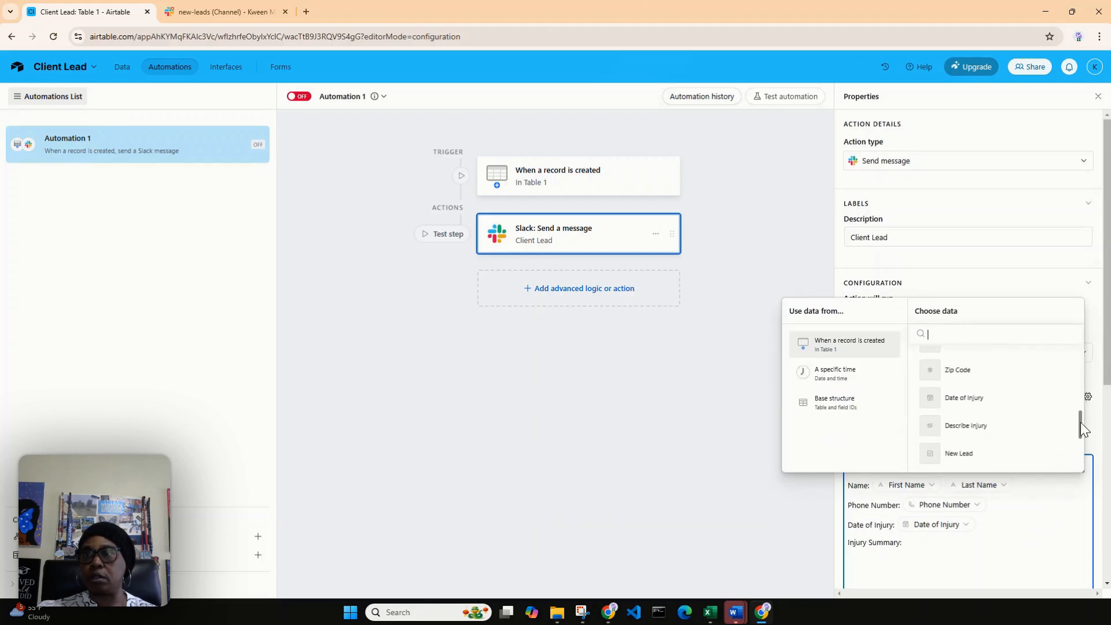
{"action": "left_click", "coordinate": [1003, 429]}
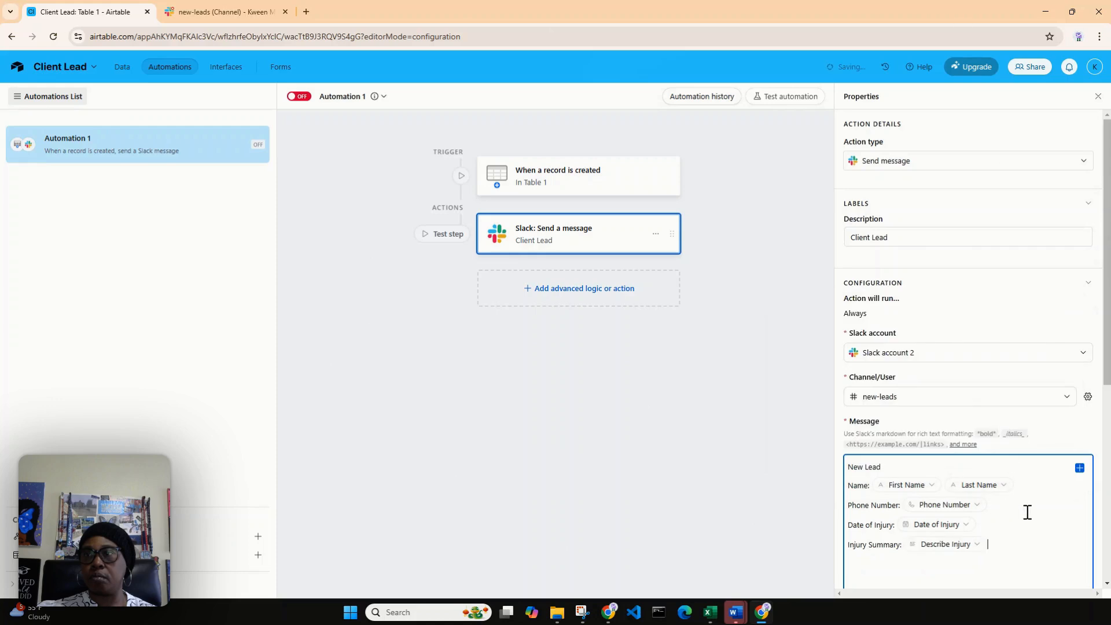
Step: Disable link unfurling for the Slack message and test the step by generating a preview with record 3
{"action": "left_click_drag", "start_coordinate": [1103, 365], "coordinate": [1107, 553]}
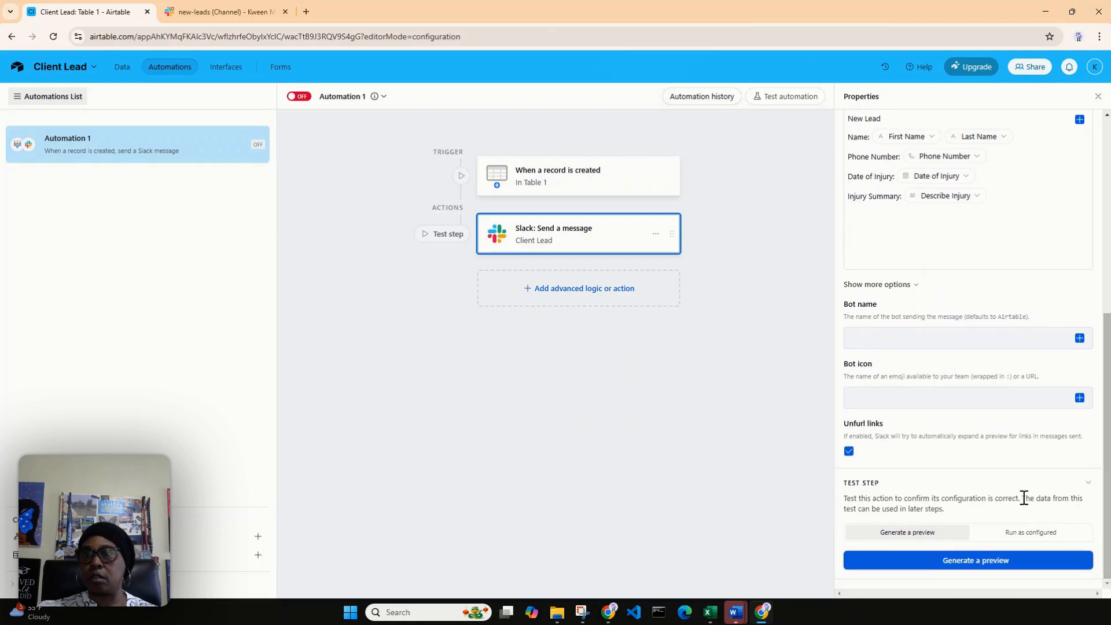
{"action": "left_click", "coordinate": [849, 455]}
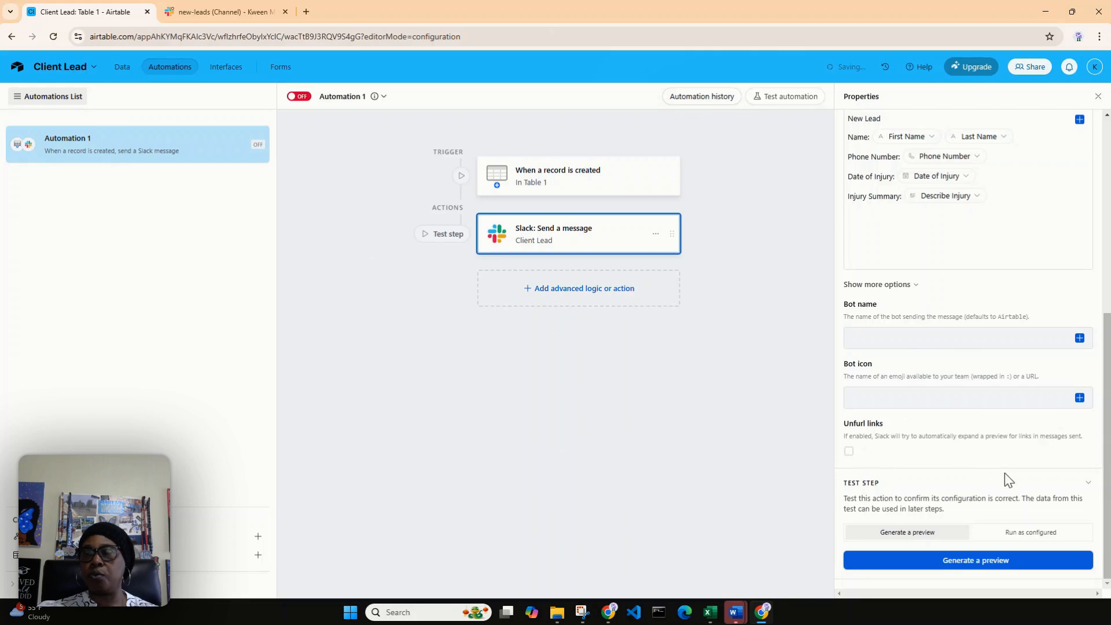
{"action": "left_click", "coordinate": [988, 561]}
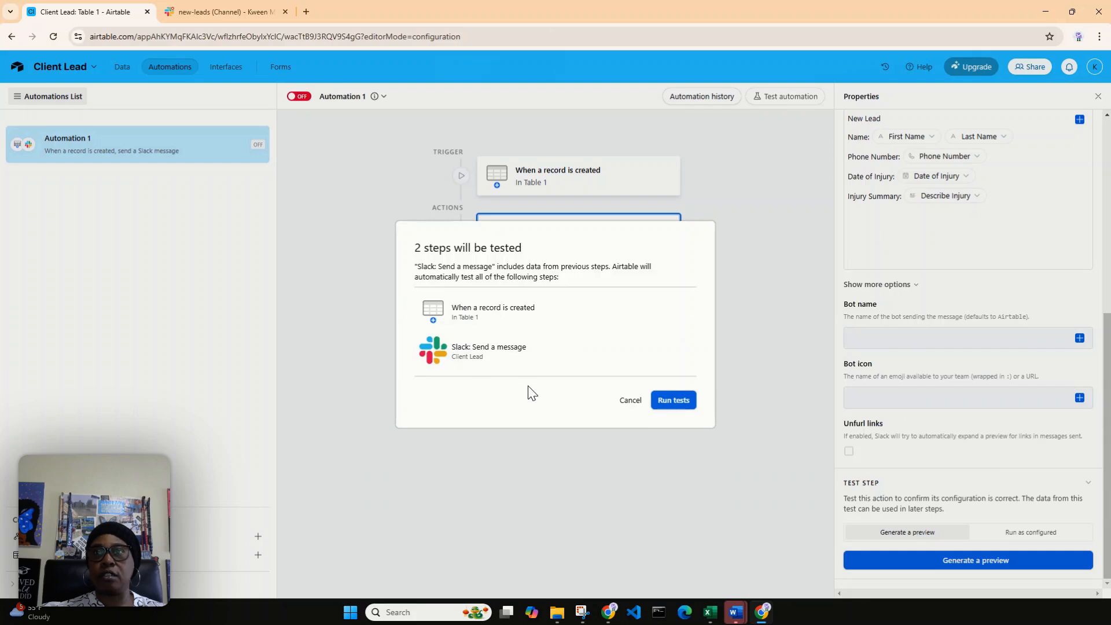
{"action": "left_click", "coordinate": [672, 403]}
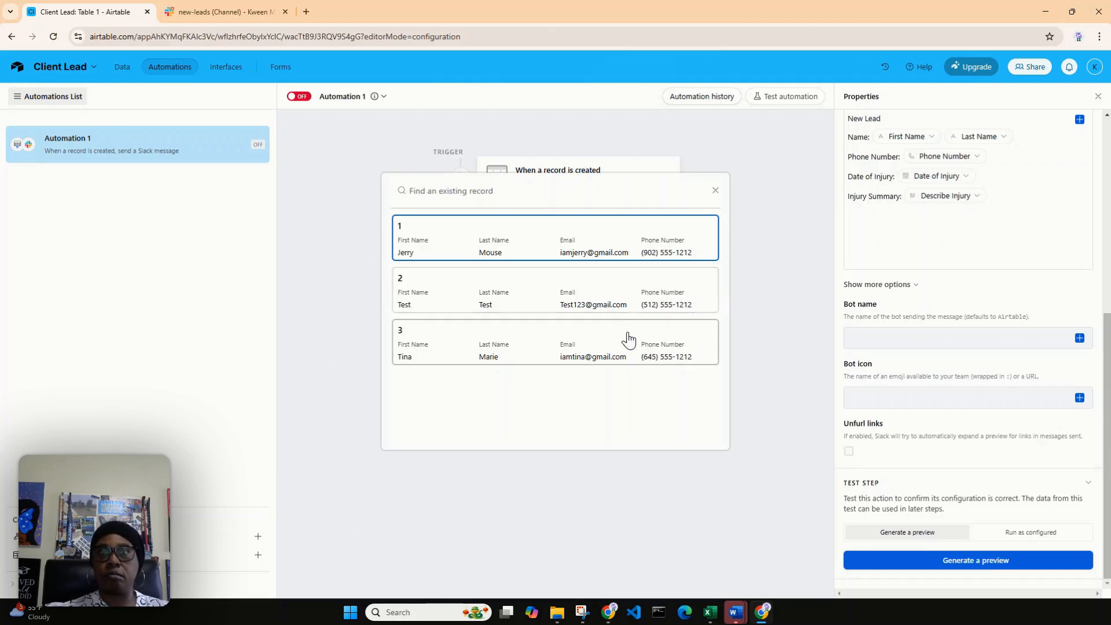
{"action": "left_click", "coordinate": [592, 355]}
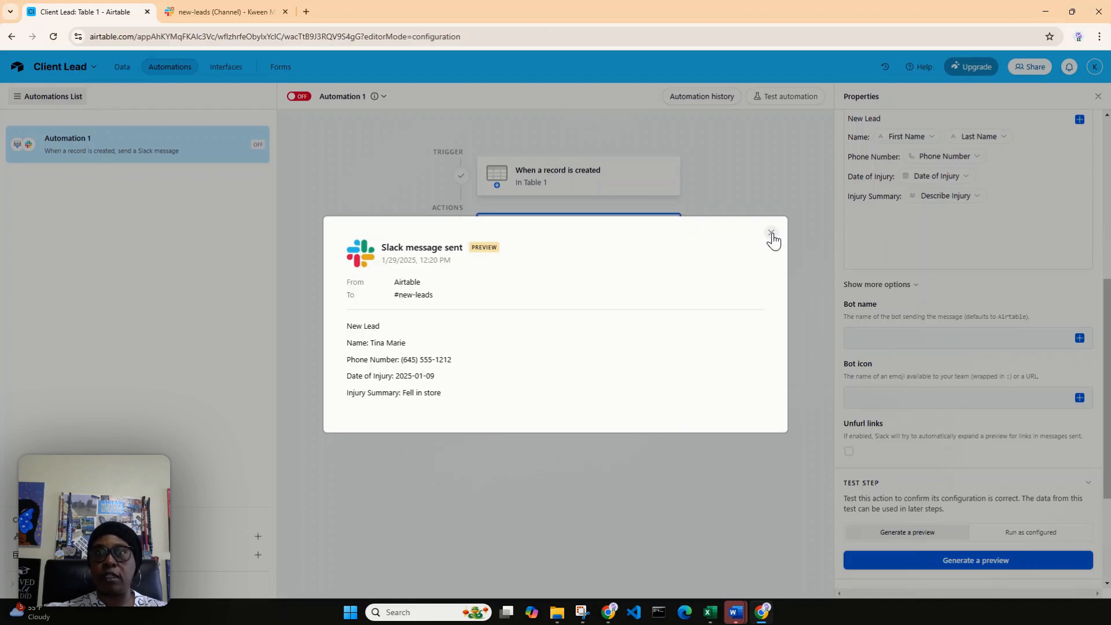
{"action": "left_click", "coordinate": [772, 235]}
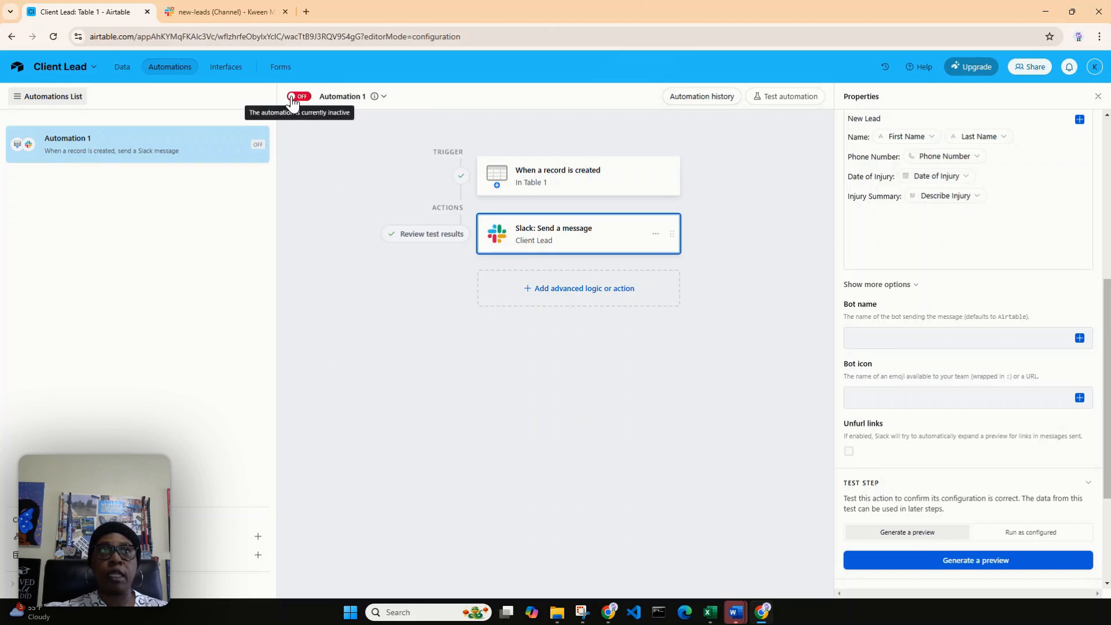
Step: Rename the automation as Client Lead and turn it on
{"action": "left_click", "coordinate": [262, 143]}
{"action": "left_click", "coordinate": [214, 172]}
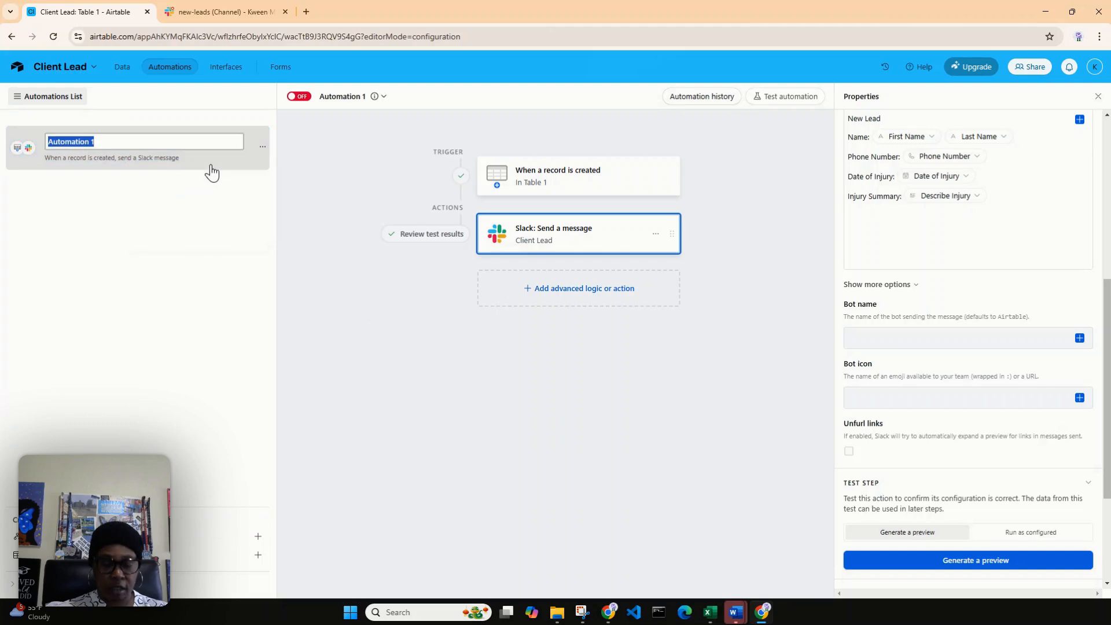
{"action": "type", "text": "C"}
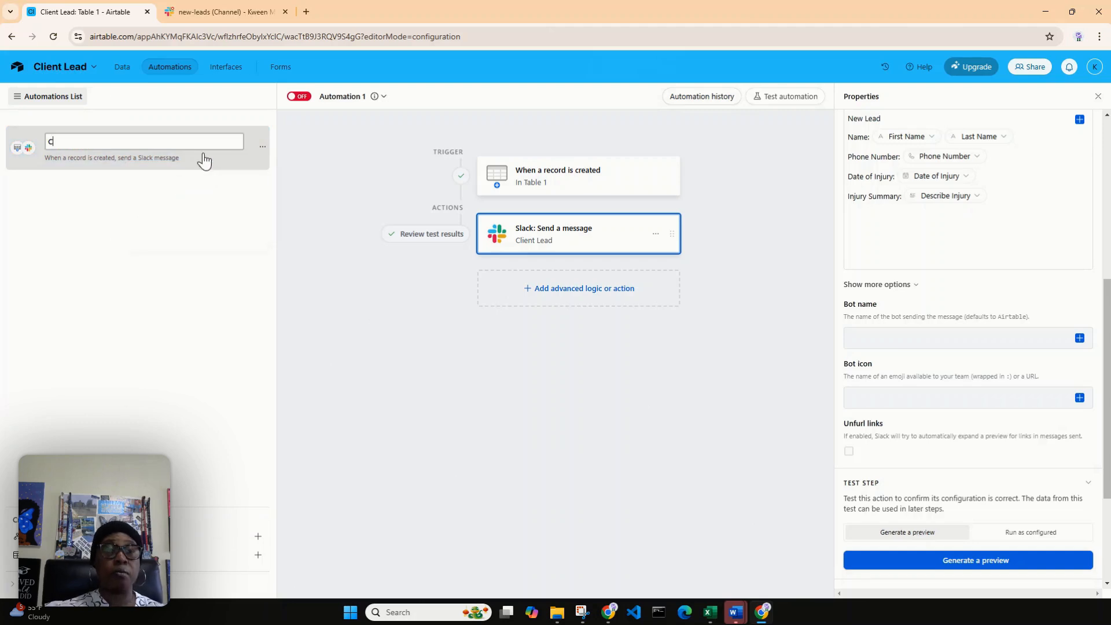
{"action": "type", "text": "lient Lead"}
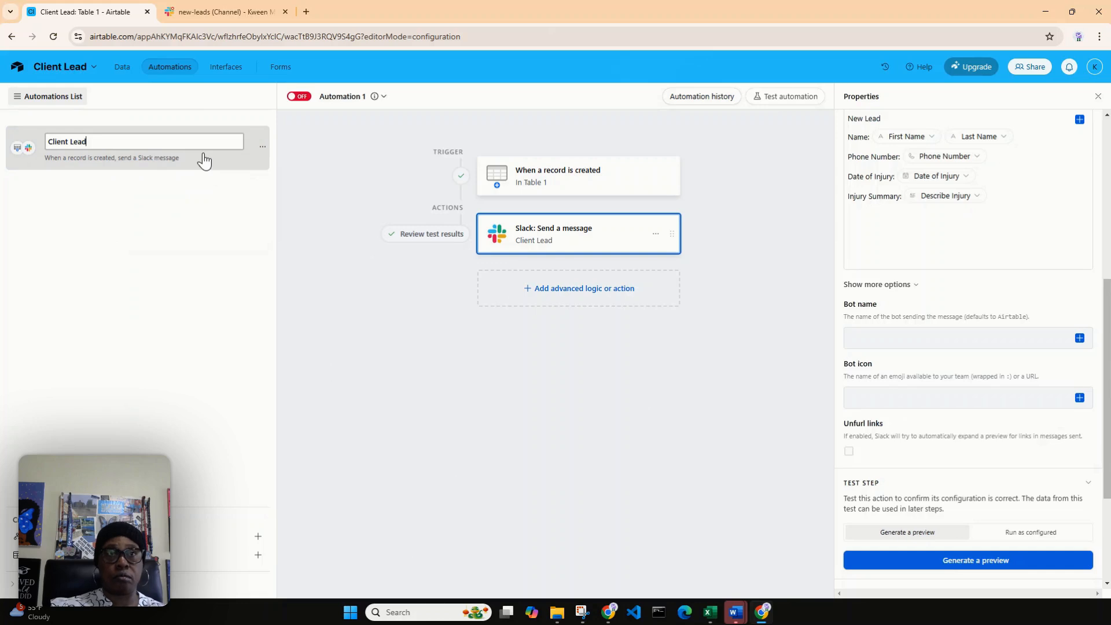
{"action": "left_click", "coordinate": [307, 146]}
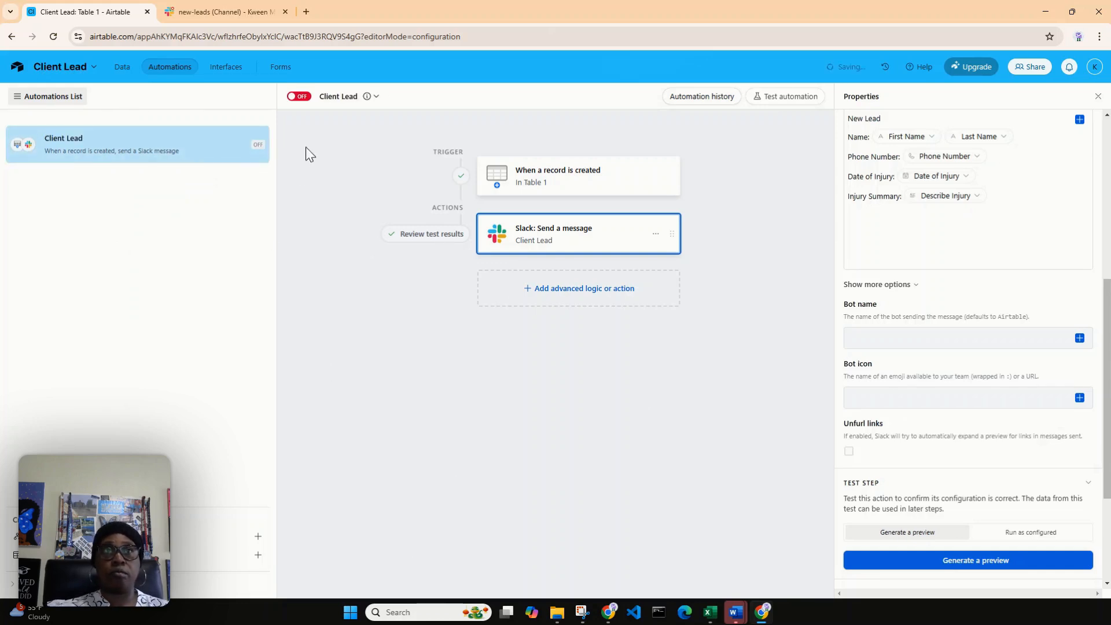
{"action": "left_click", "coordinate": [299, 97]}
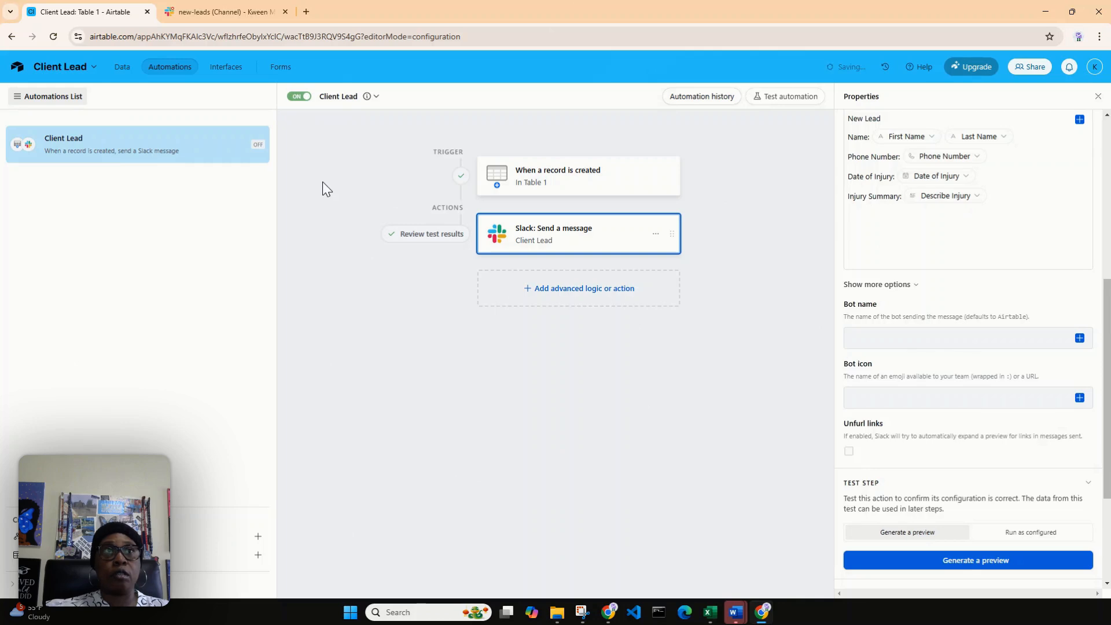
Step: Open the live Client Lead Form from Table 1's views
{"action": "left_click", "coordinate": [122, 67]}
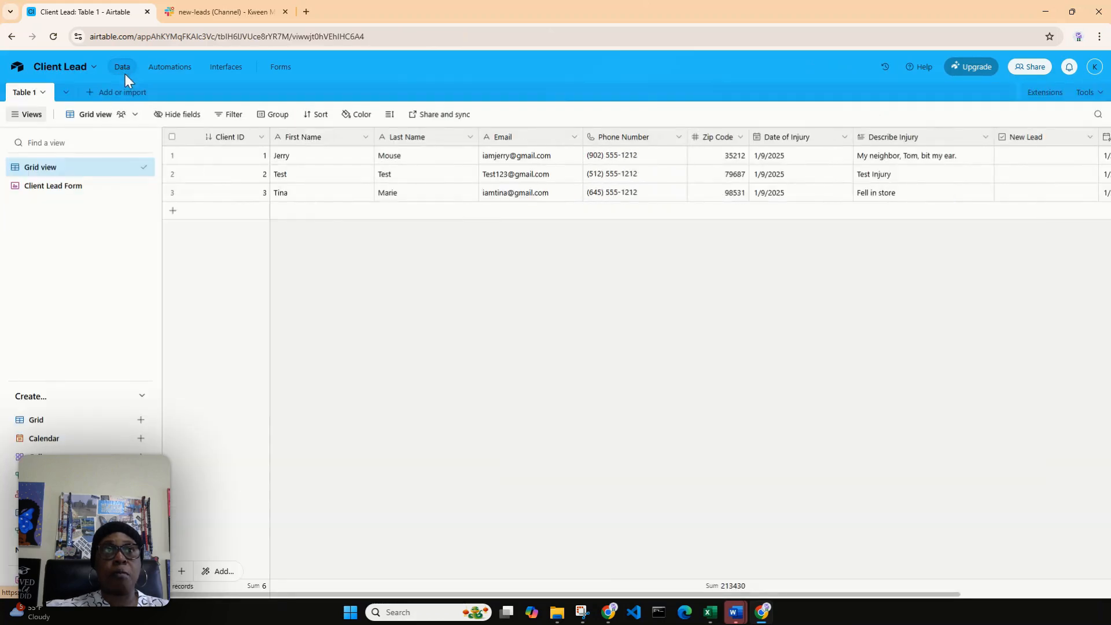
{"action": "left_click", "coordinate": [47, 196]}
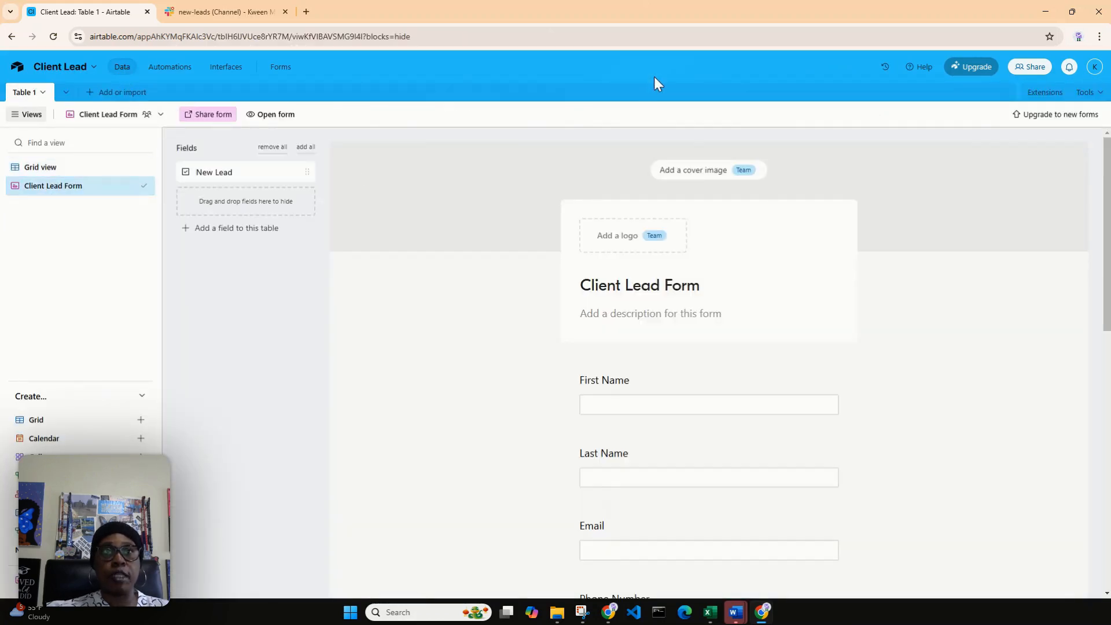
{"action": "left_click", "coordinate": [273, 115]}
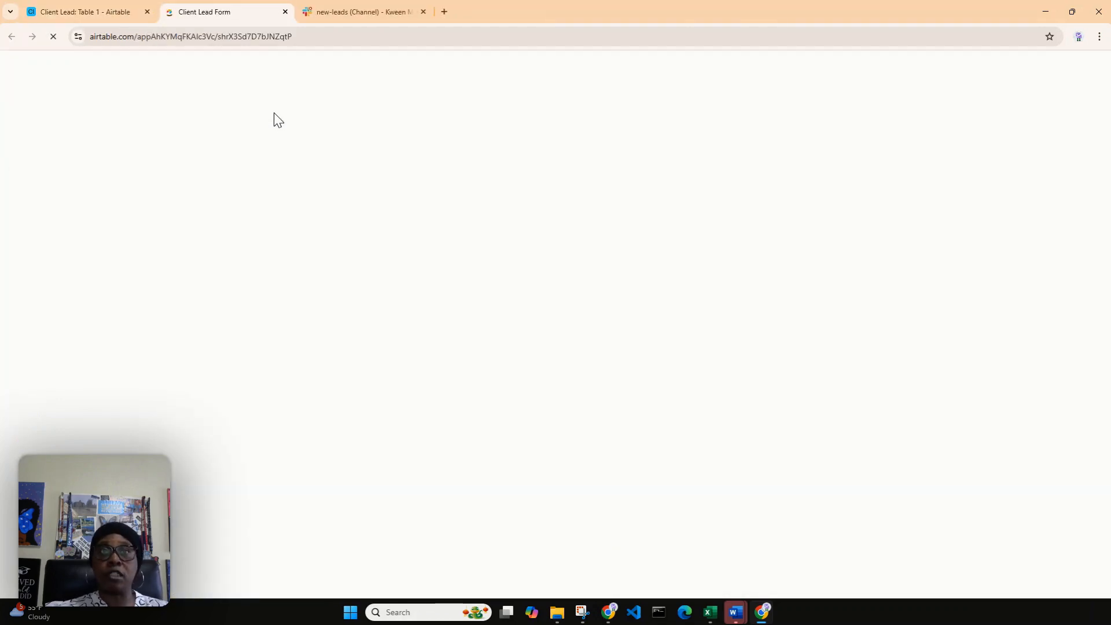
Step: Enter the test lead's first name and last name in the Client Lead Form
{"action": "left_click", "coordinate": [474, 175]}
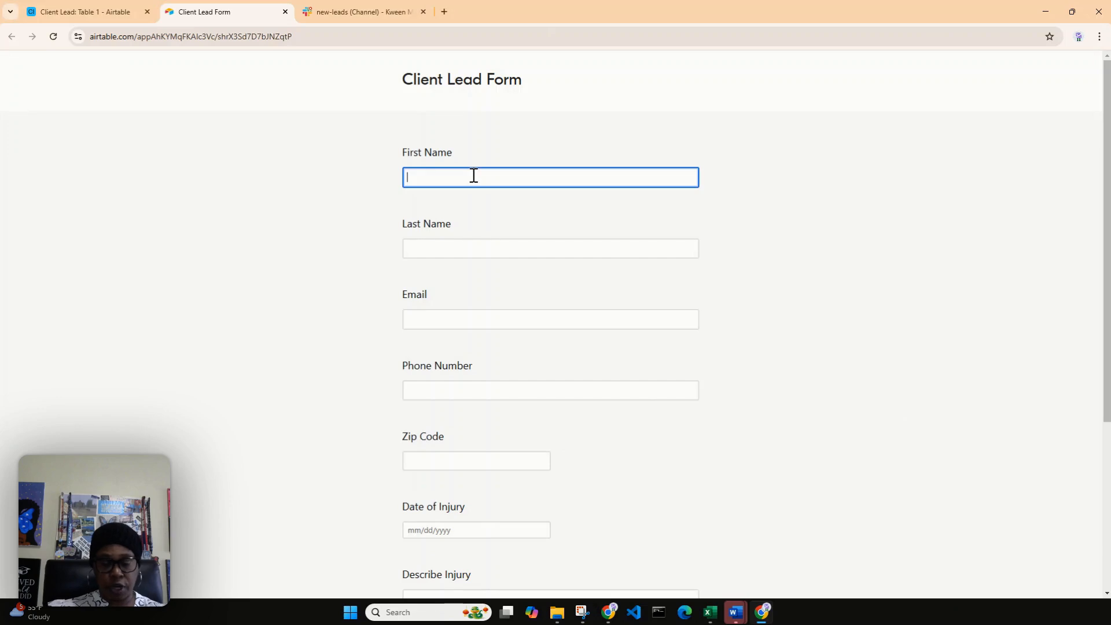
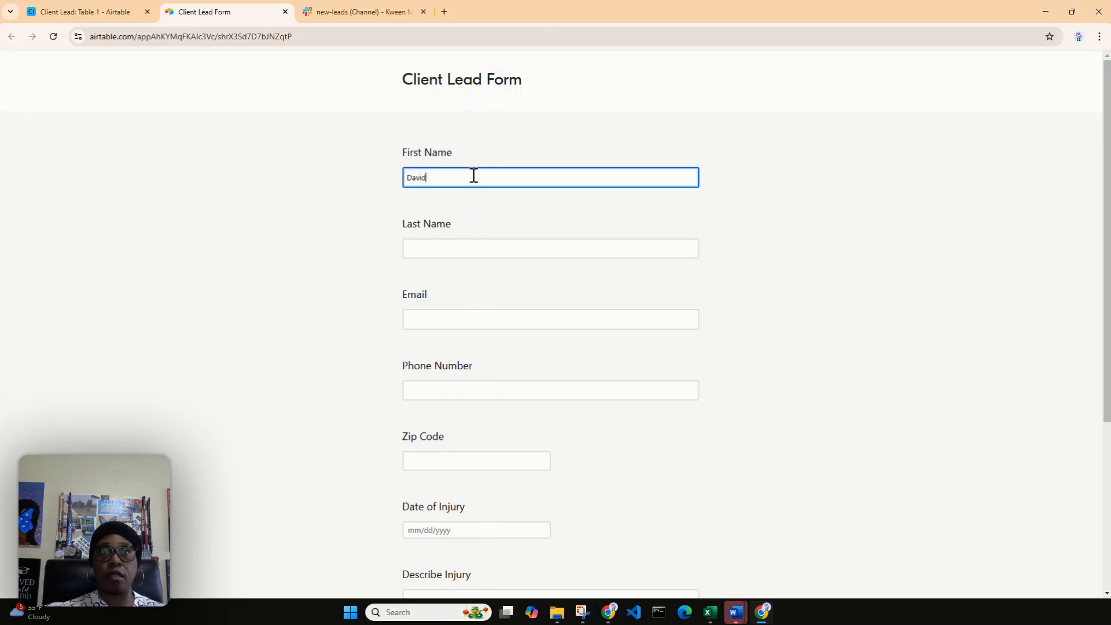
{"action": "key", "text": "Tab"}
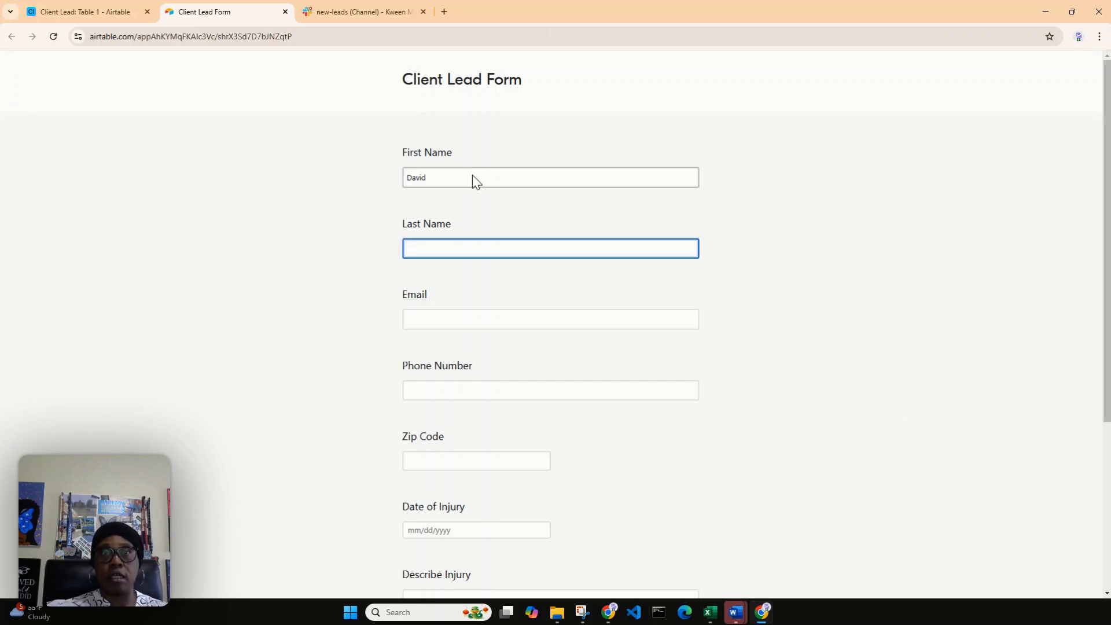
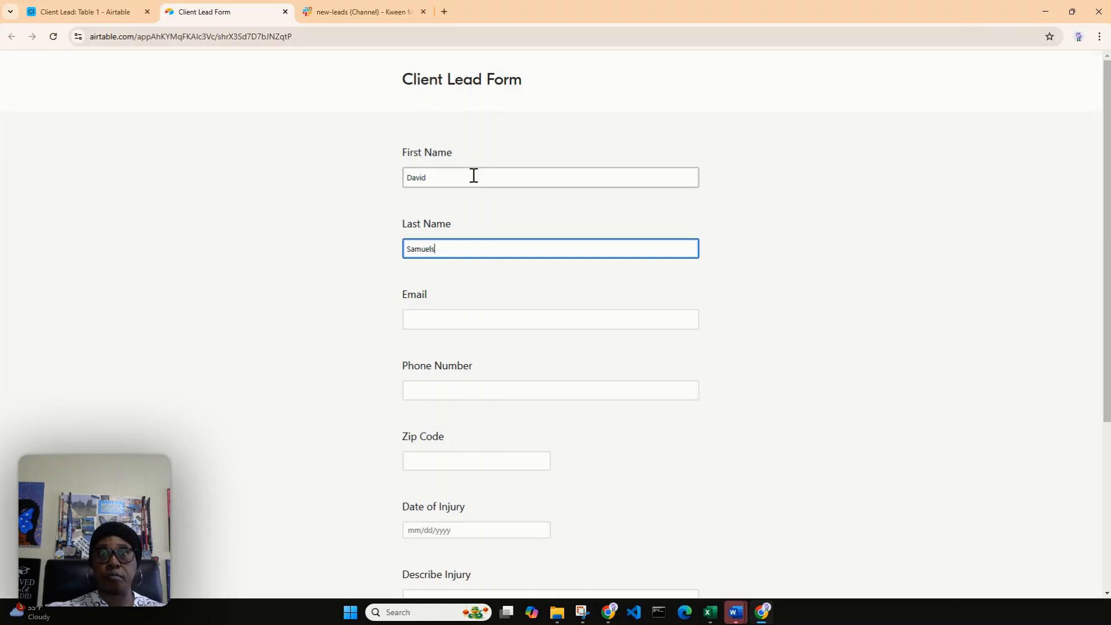
{"action": "key", "text": "Tab"}
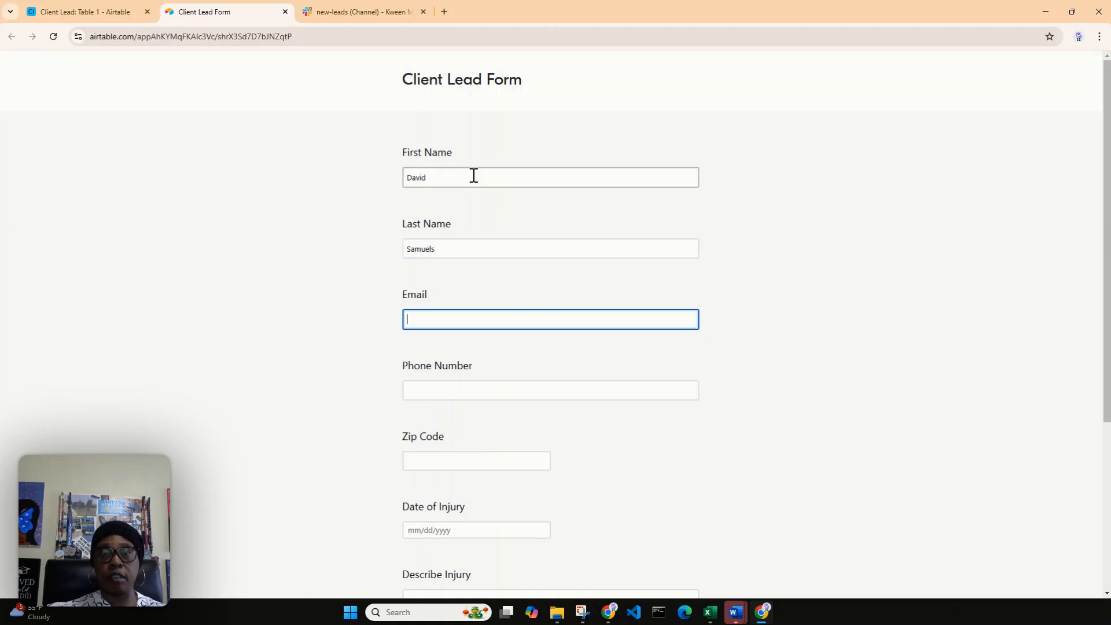
Step: Fill in the test lead's email address and phone number on the form
{"action": "type", "text": "dsamuels@te"}
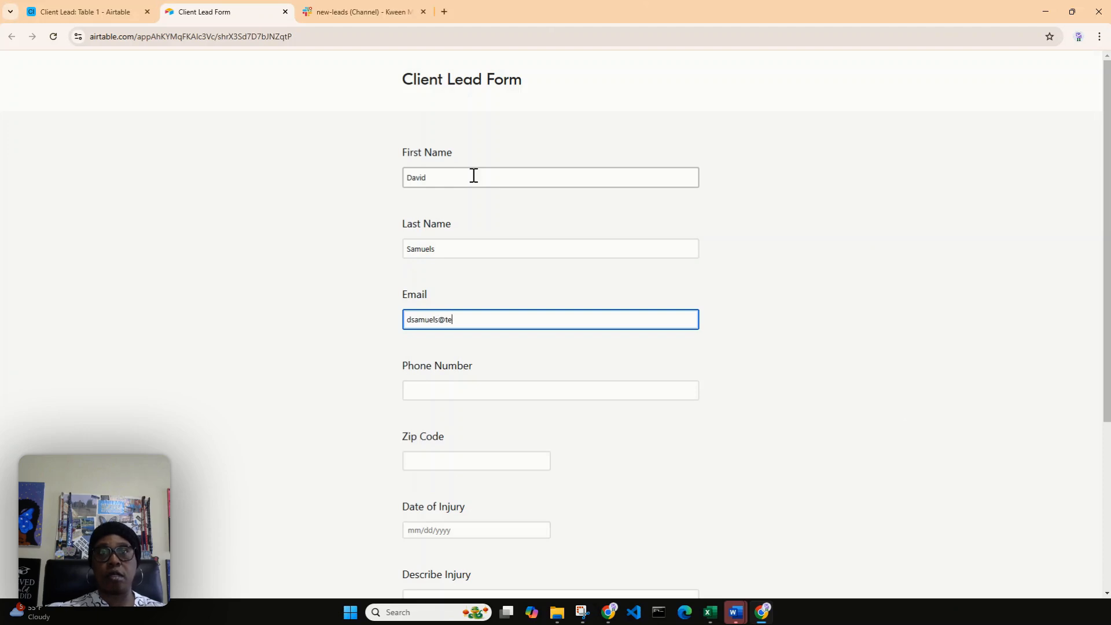
{"action": "type", "text": "st.com"}
{"action": "key", "text": "Tab"}
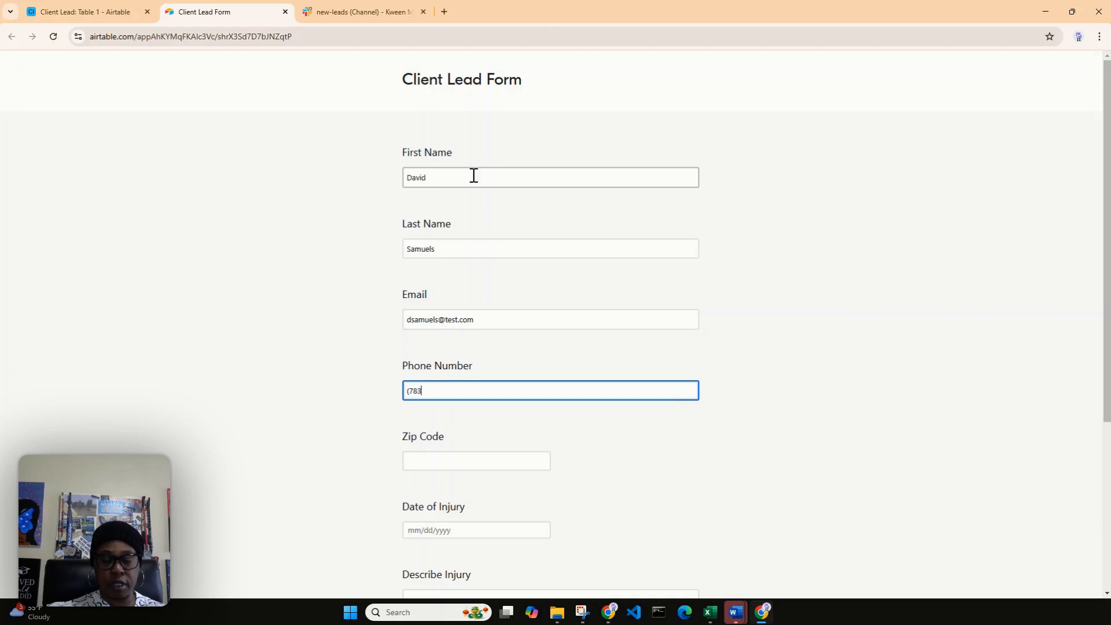
{"action": "type", "text": "(783)55"}
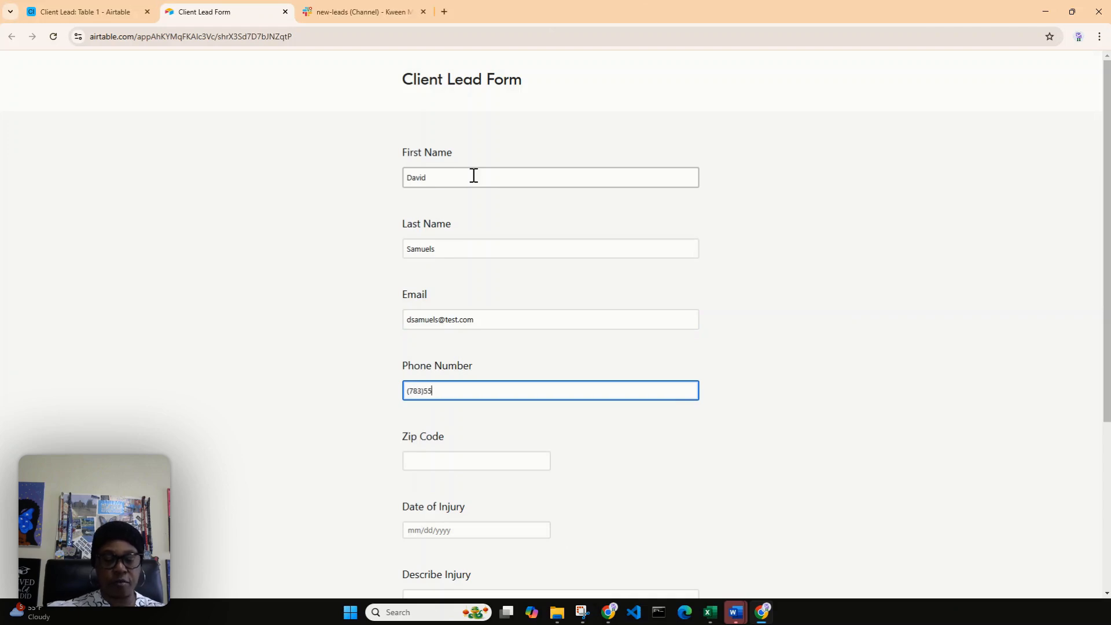
{"action": "type", "text": "5-1212"}
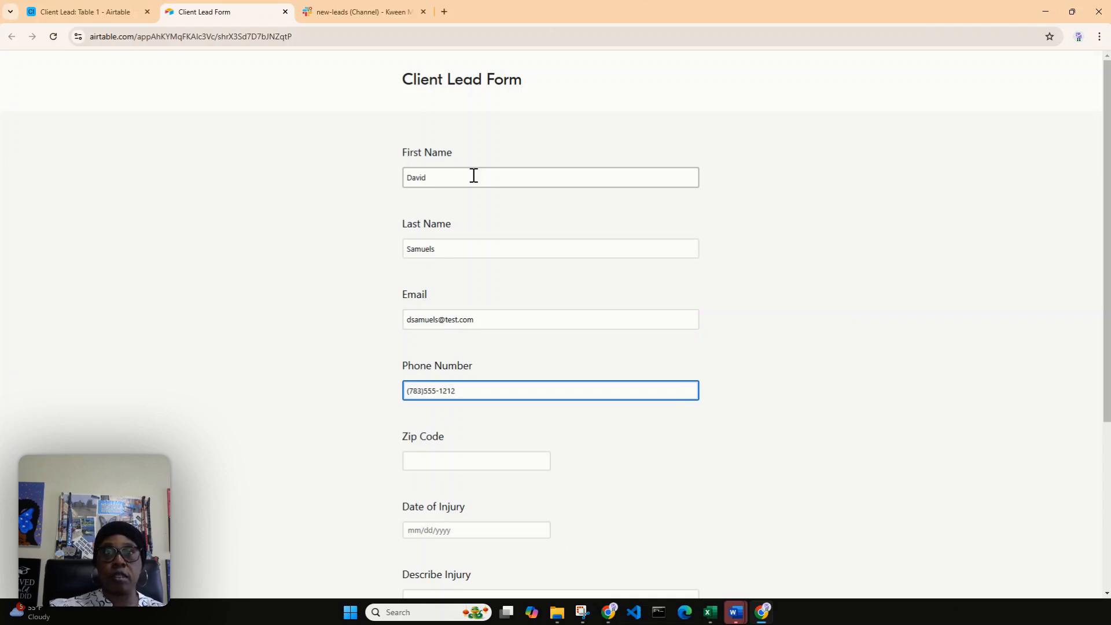
Step: Enter the lead's zip code and set the Date of Injury to 1/6/2025
{"action": "left_click", "coordinate": [441, 469]}
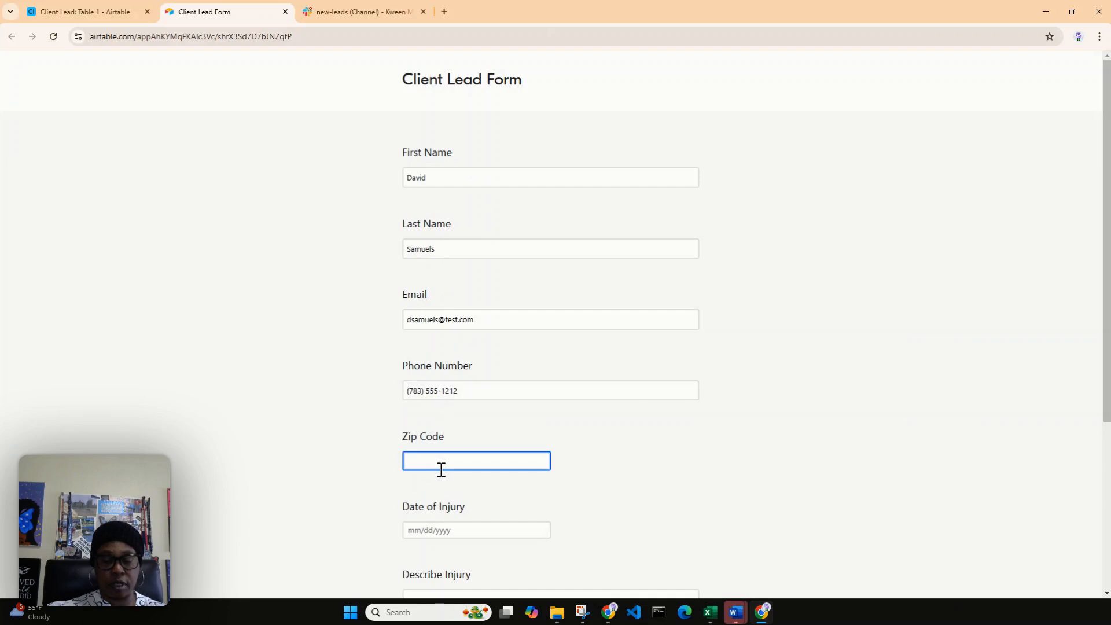
{"action": "type", "text": "897"}
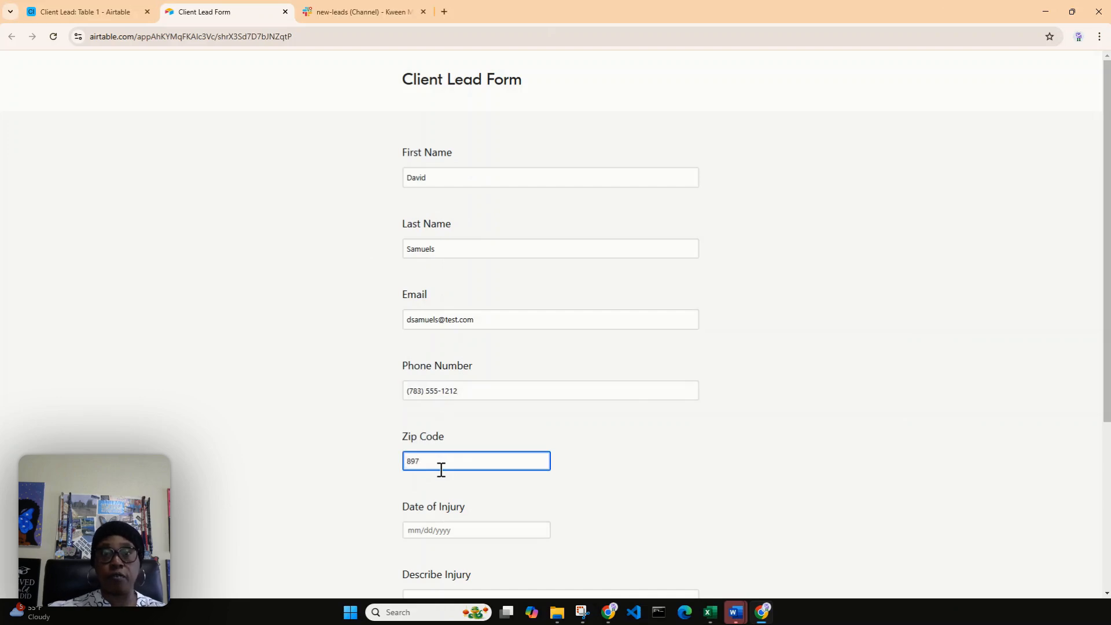
{"action": "type", "text": "64"}
{"action": "scroll", "coordinate": [535, 384], "scroll_direction": "down", "scroll_amount": 2}
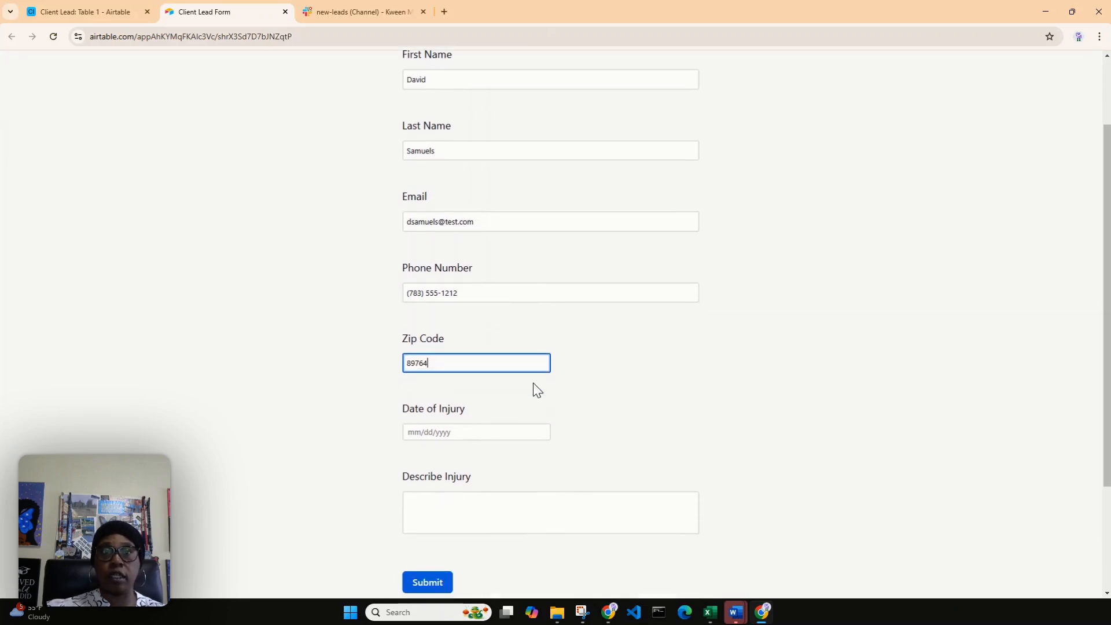
{"action": "left_click", "coordinate": [451, 416]}
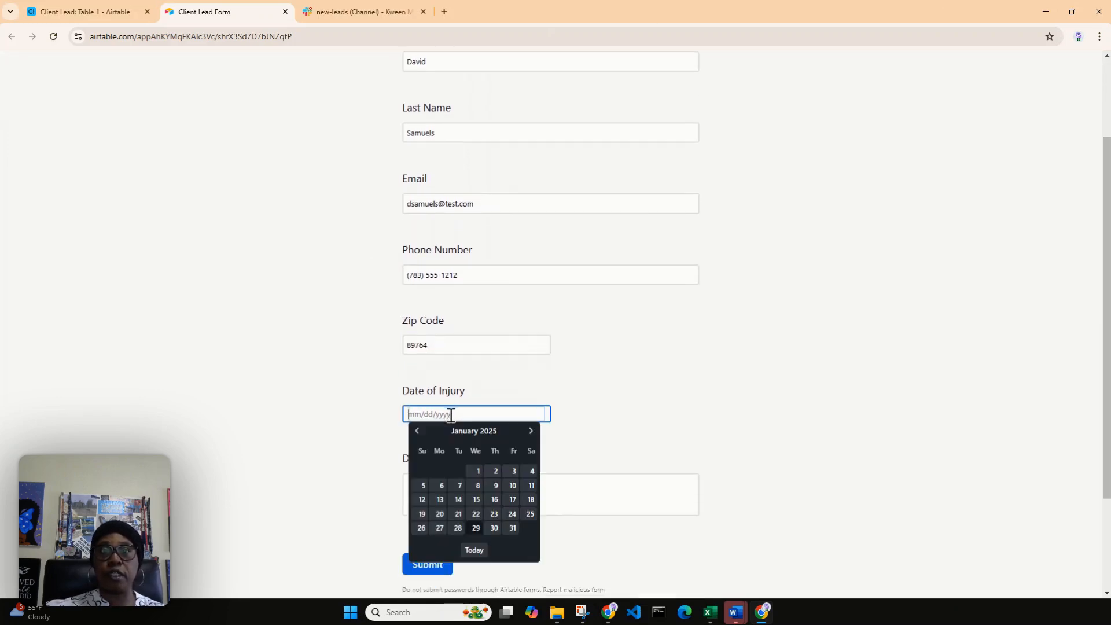
{"action": "left_click", "coordinate": [442, 489]}
Step: Begin the Describe Injury answer with "While at work, I was operating a forklift."
{"action": "left_click", "coordinate": [452, 493]}
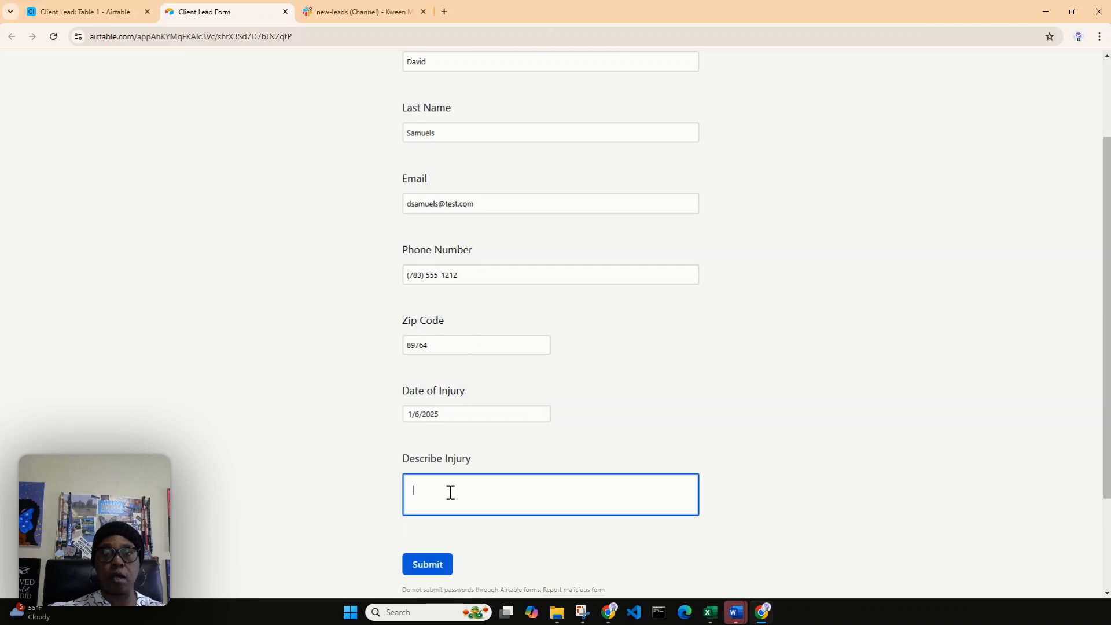
{"action": "type", "text": "While working"}
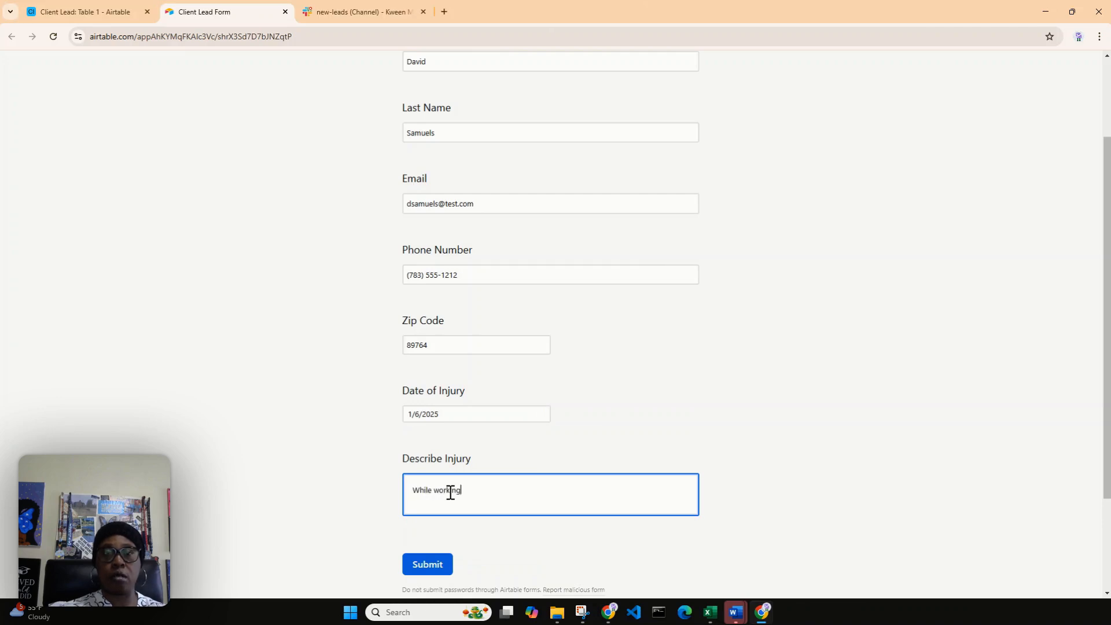
{"action": "type", "text": " on a fork"}
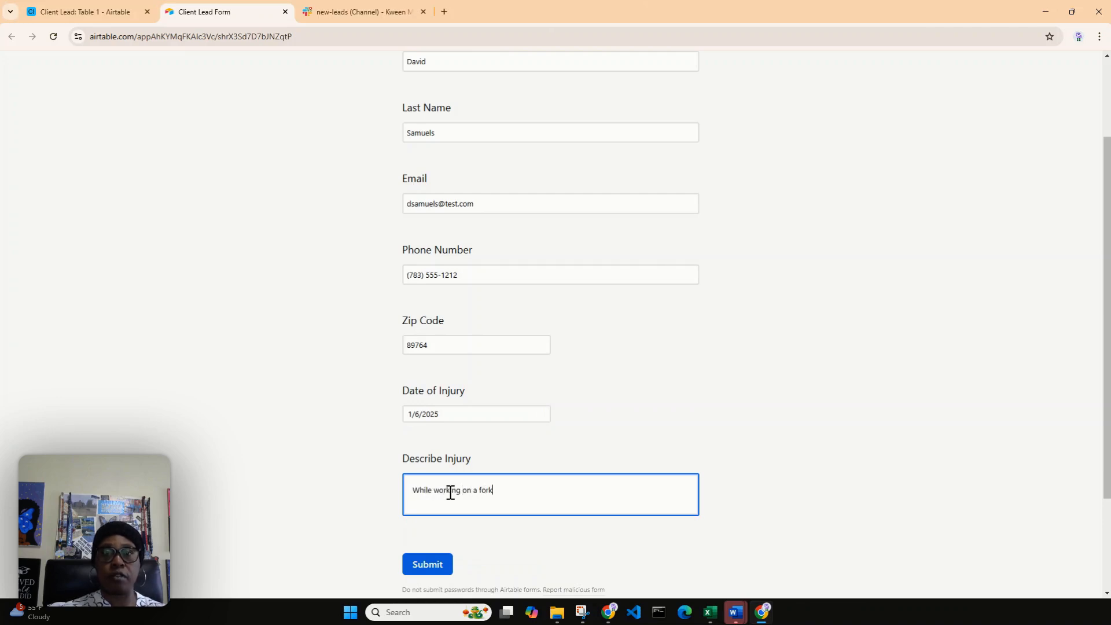
{"action": "type", "text": "list"}
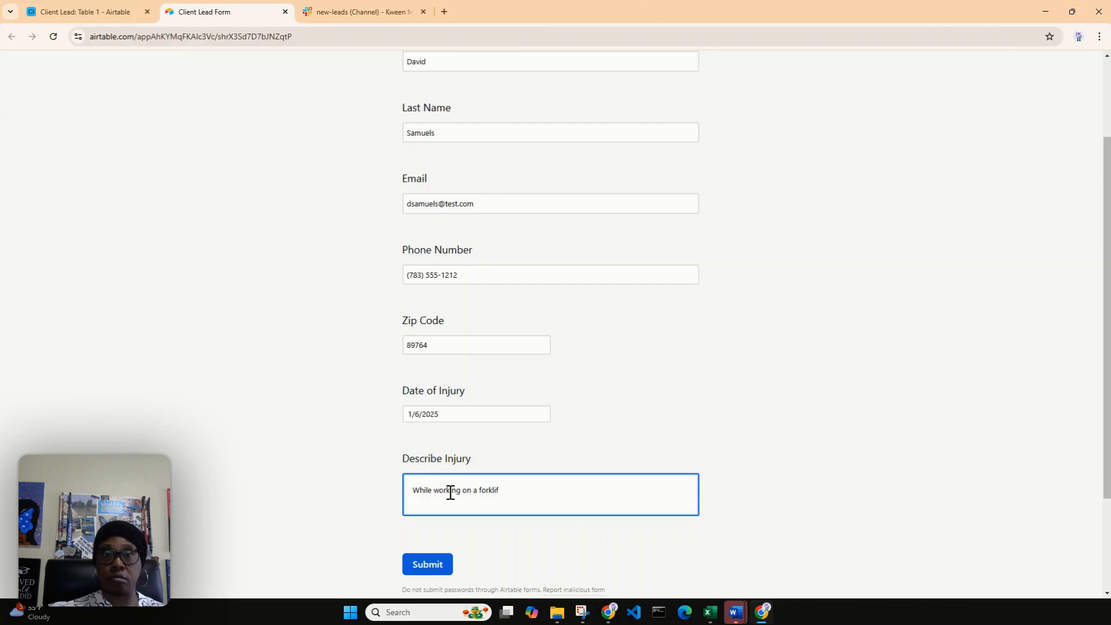
{"action": "key", "text": "BackSpace"}
{"action": "key", "text": "BackSpace"}
{"action": "key", "text": "BackSpace"}
{"action": "key", "text": "BackSpace"}
{"action": "key", "text": "BackSpace"}
{"action": "key", "text": "BackSpace"}
{"action": "key", "text": "BackSpace"}
{"action": "key", "text": "BackSpace"}
{"action": "key", "text": "BackSpace"}
{"action": "key", "text": "BackSpace"}
{"action": "key", "text": "BackSpace"}
{"action": "key", "text": "BackSpace"}
{"action": "key", "text": "BackSpace"}
{"action": "key", "text": "BackSpace"}
{"action": "key", "text": "BackSpace"}
{"action": "key", "text": "BackSpace"}
{"action": "key", "text": "BackSpace"}
{"action": "key", "text": "BackSpace"}
{"action": "key", "text": "BackSpace"}
{"action": "key", "text": "BackSpace"}
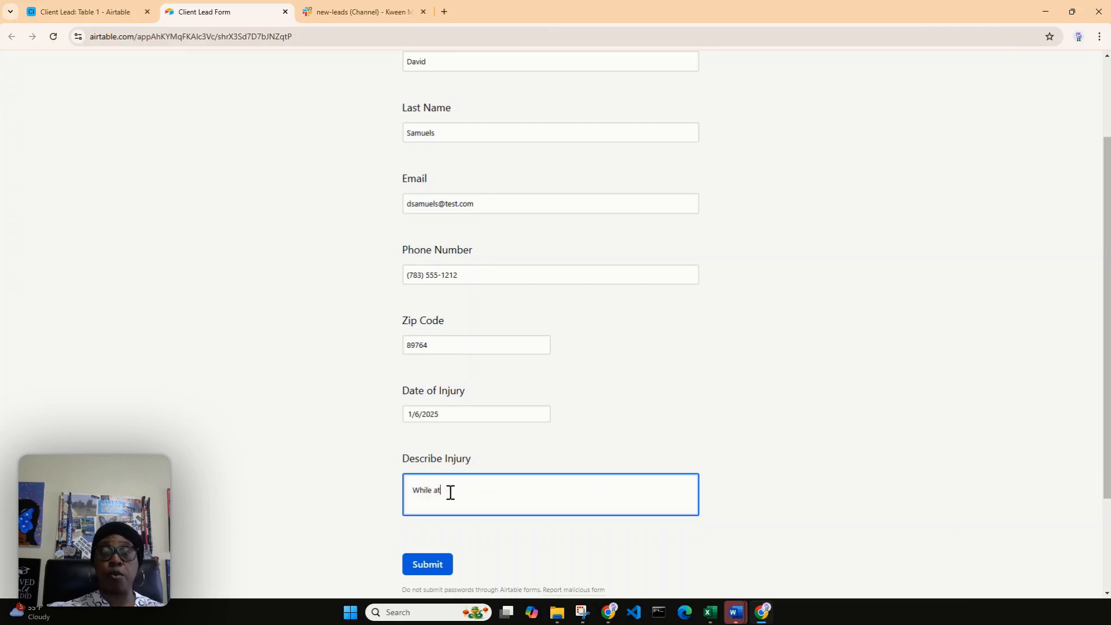
{"action": "type", "text": "at work"}
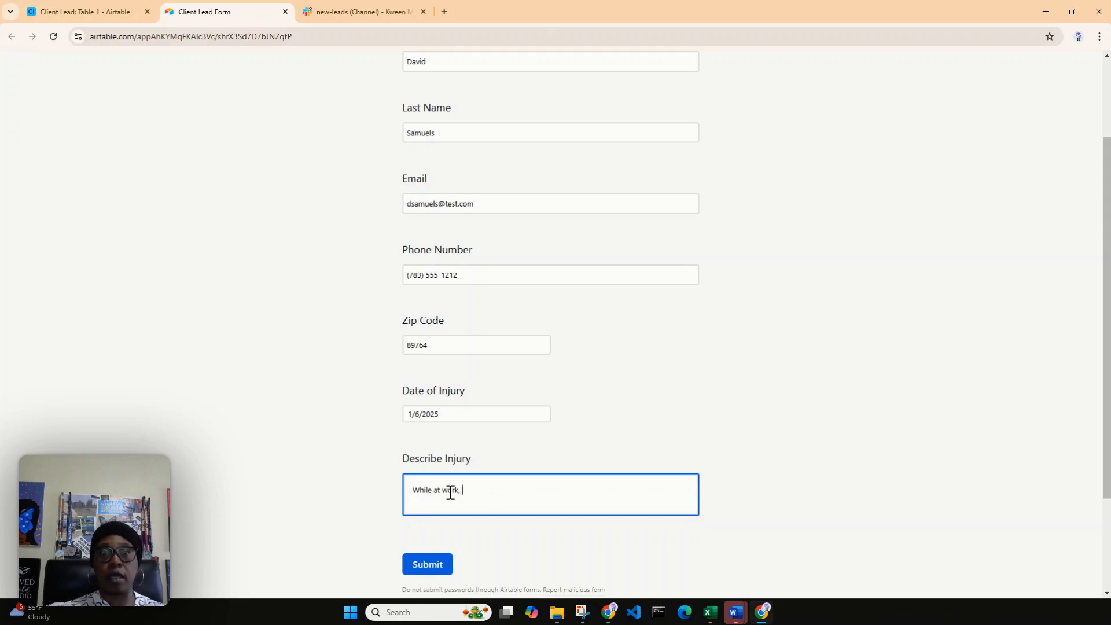
{"action": "type", "text": ", I was operatin"}
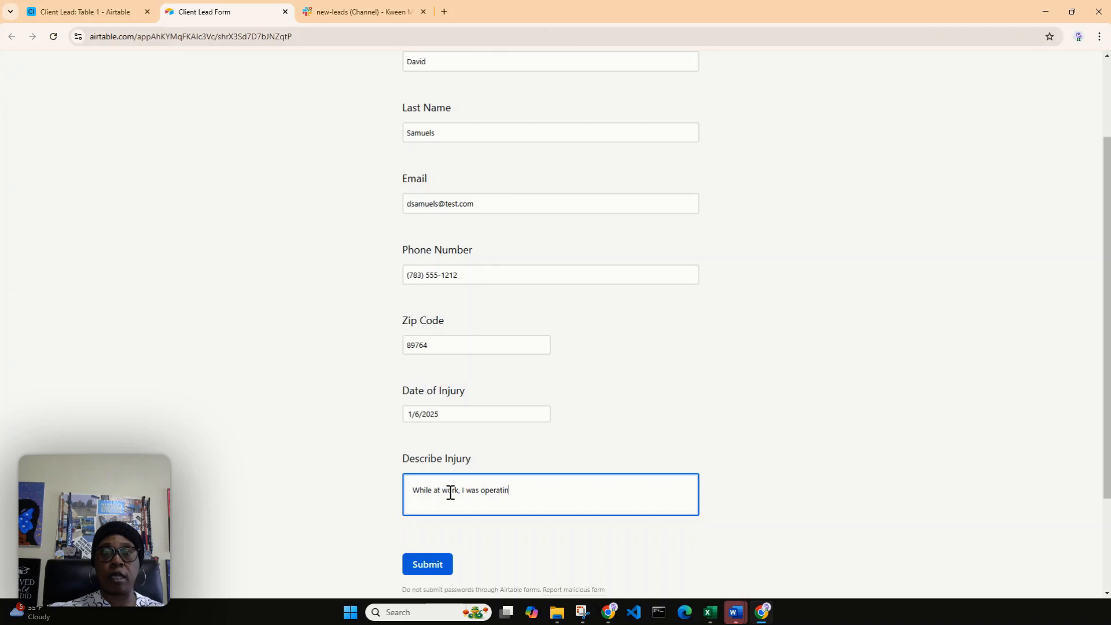
{"action": "type", "text": "g a fork"}
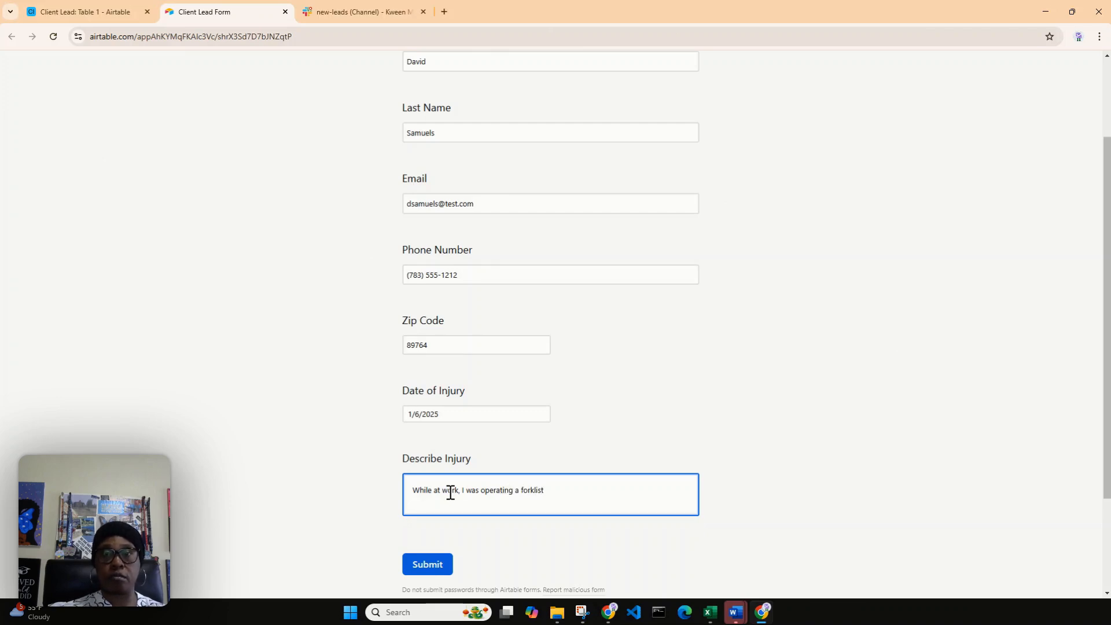
{"action": "type", "text": "lift. "}
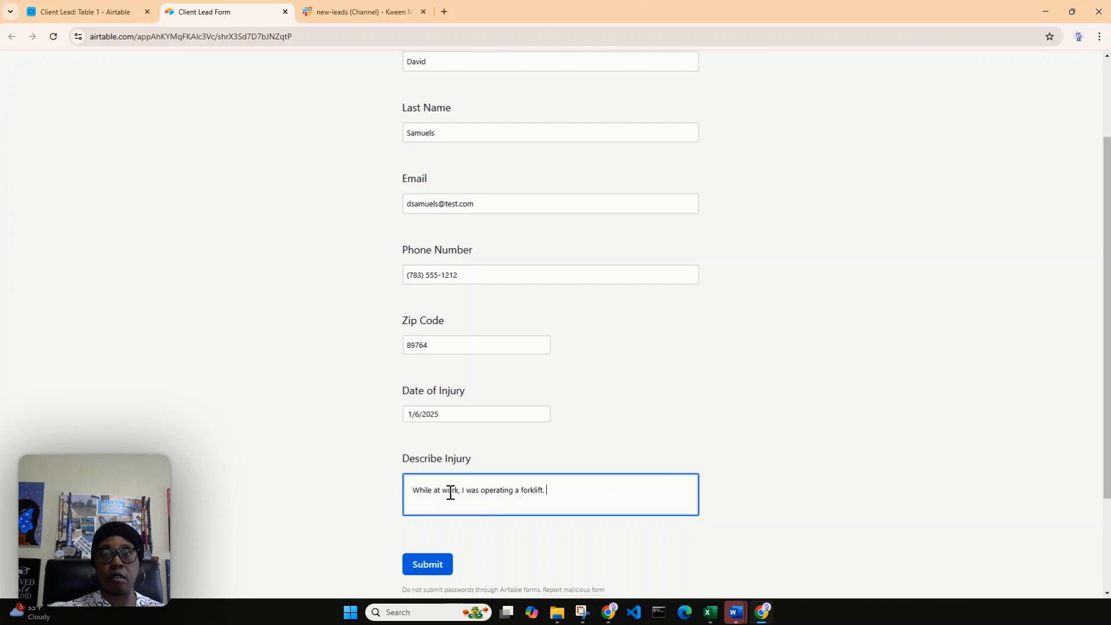
{"action": "type", "text": "It jilted a"}
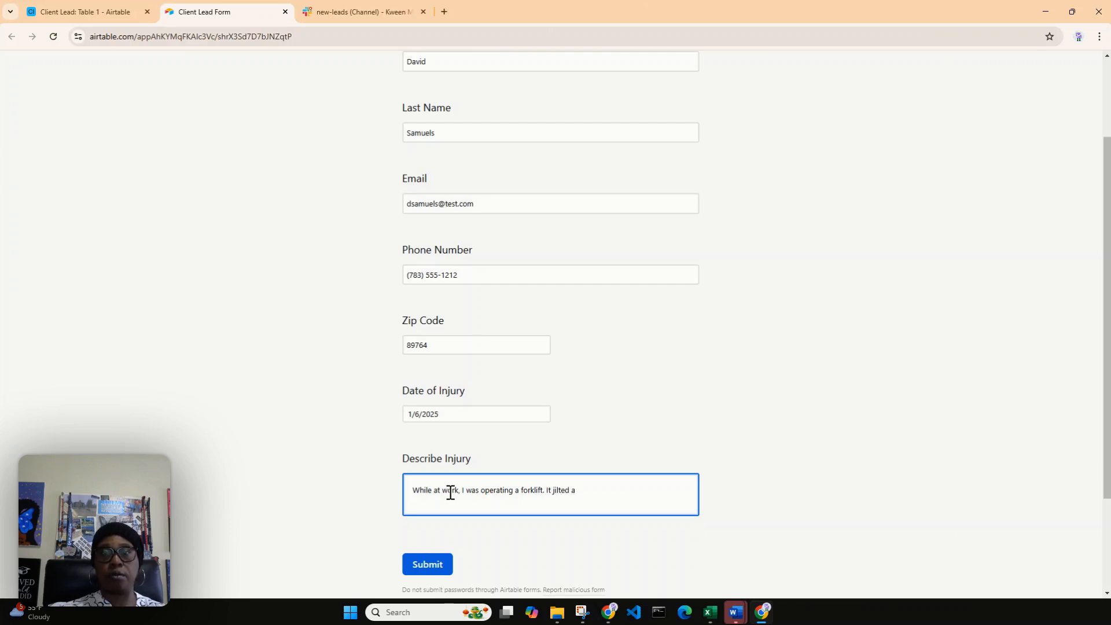
{"action": "type", "text": "nd threw "}
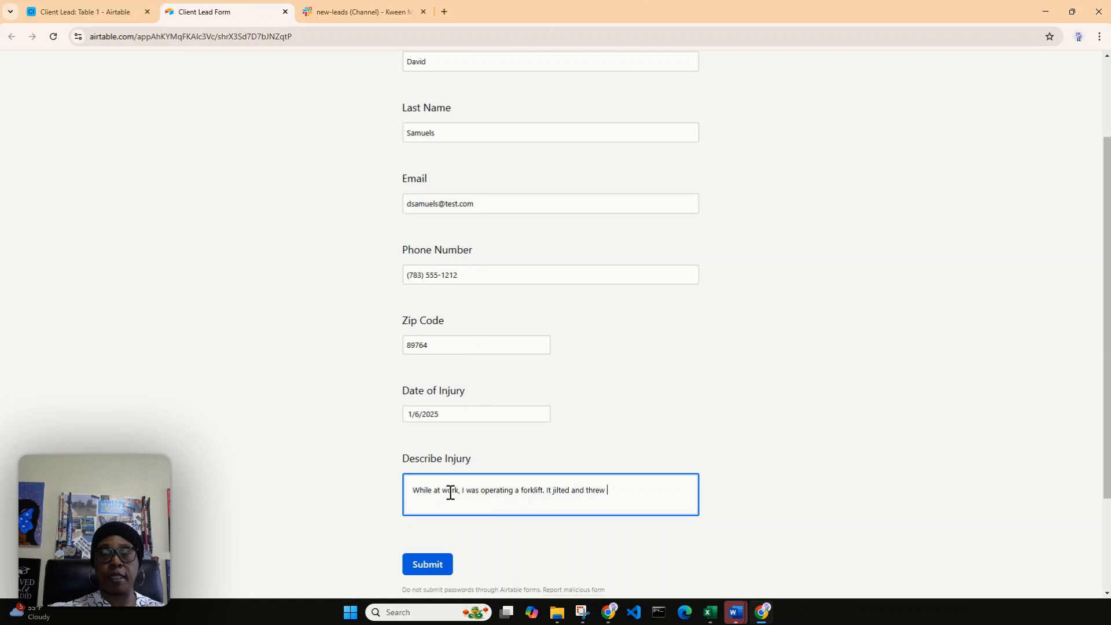
{"action": "type", "text": "me out of the cab"}
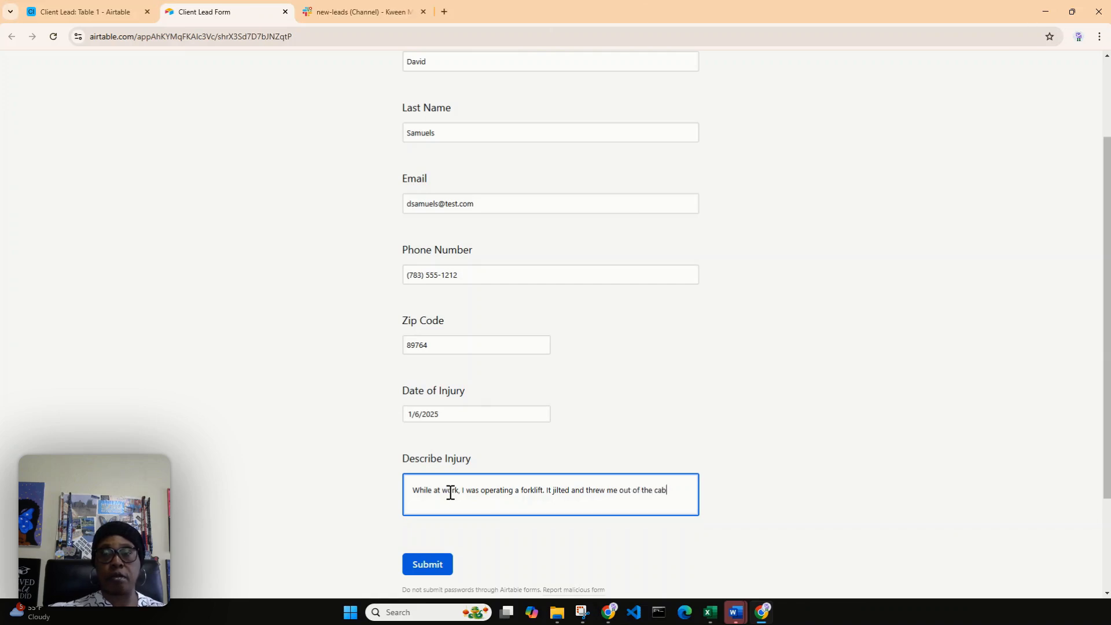
{"action": "type", "text": "."}
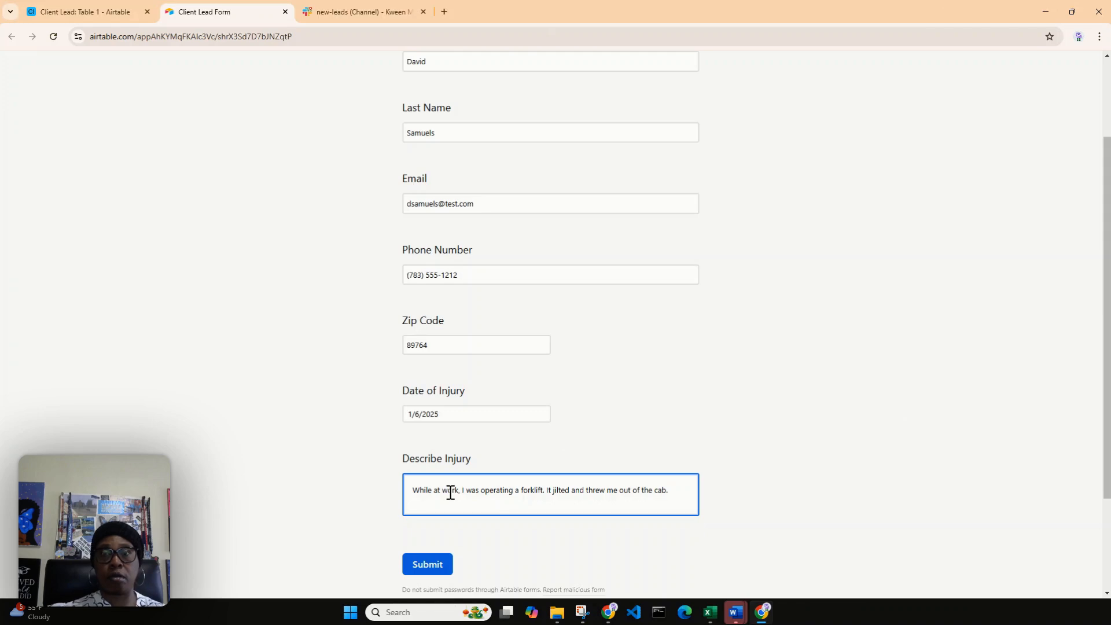
{"action": "type", "text": " Whe"}
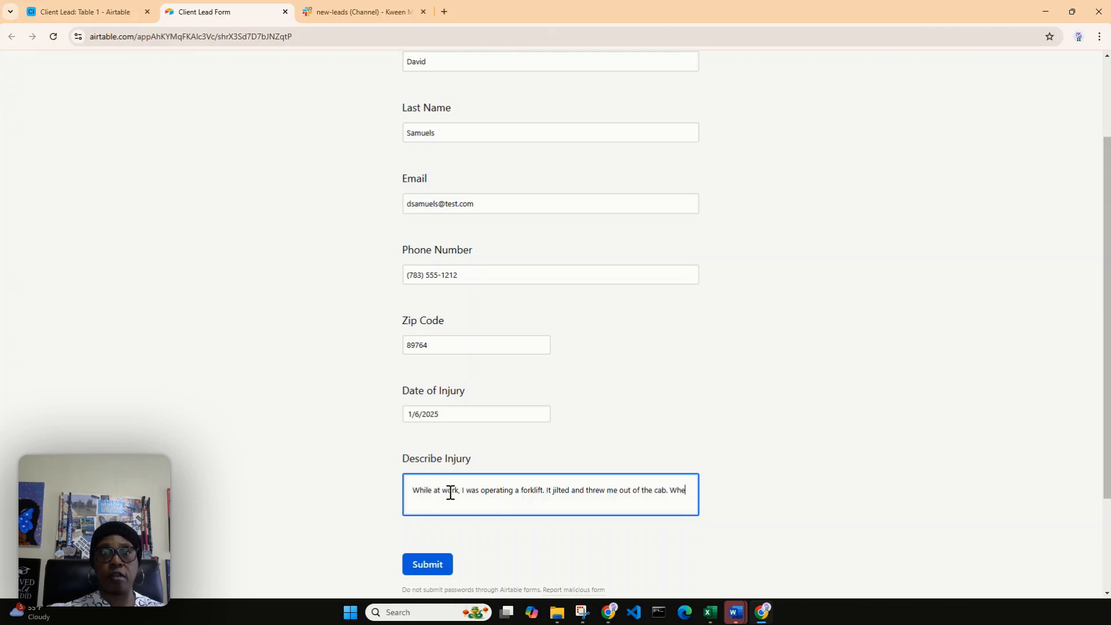
{"action": "type", "text": "n I fell, I"}
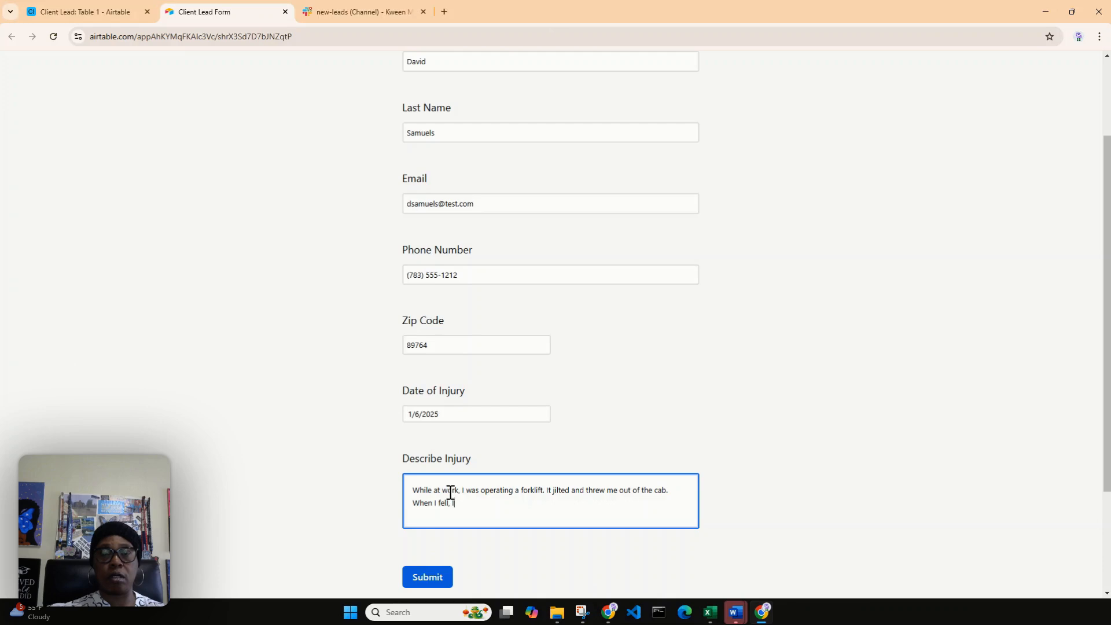
{"action": "type", "text": " hit my h"}
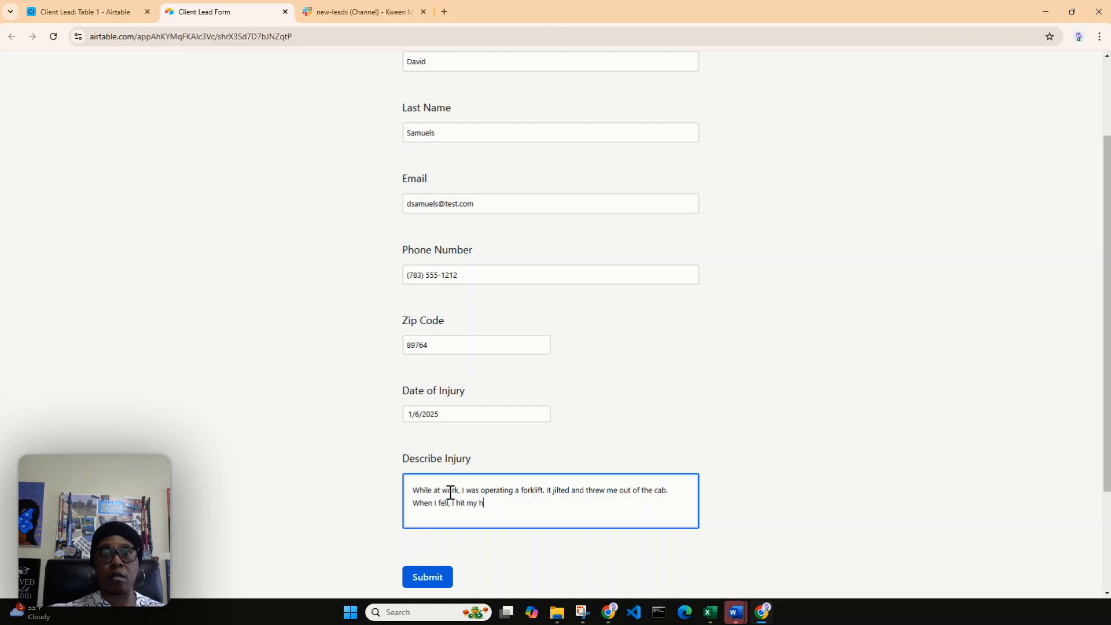
{"action": "type", "text": "ead and had to be rushed the"}
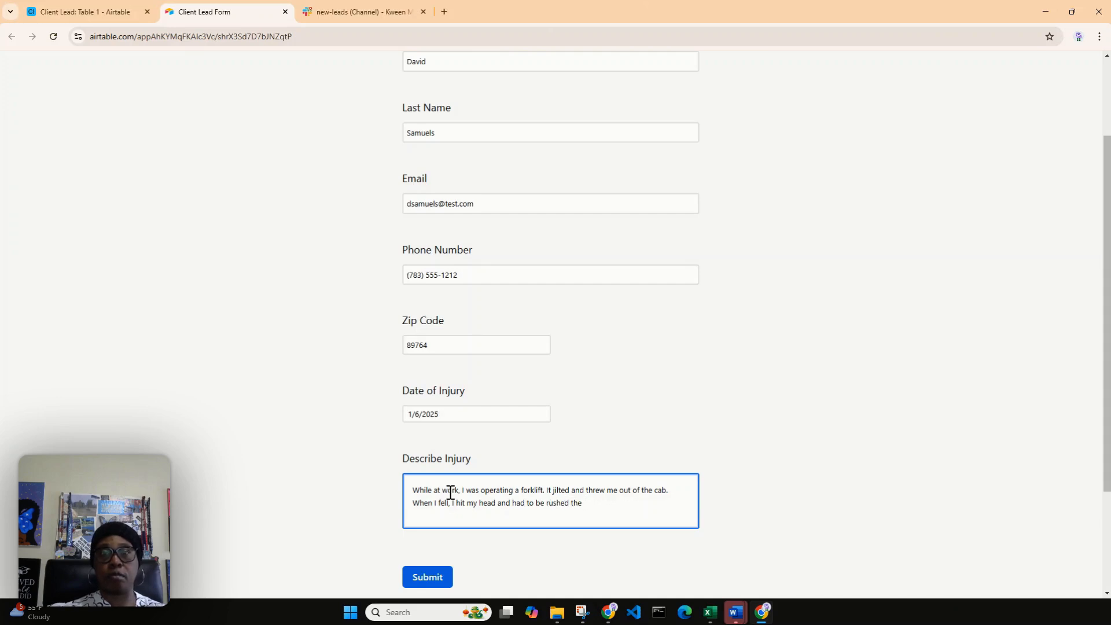
{"action": "type", "text": " hospital."}
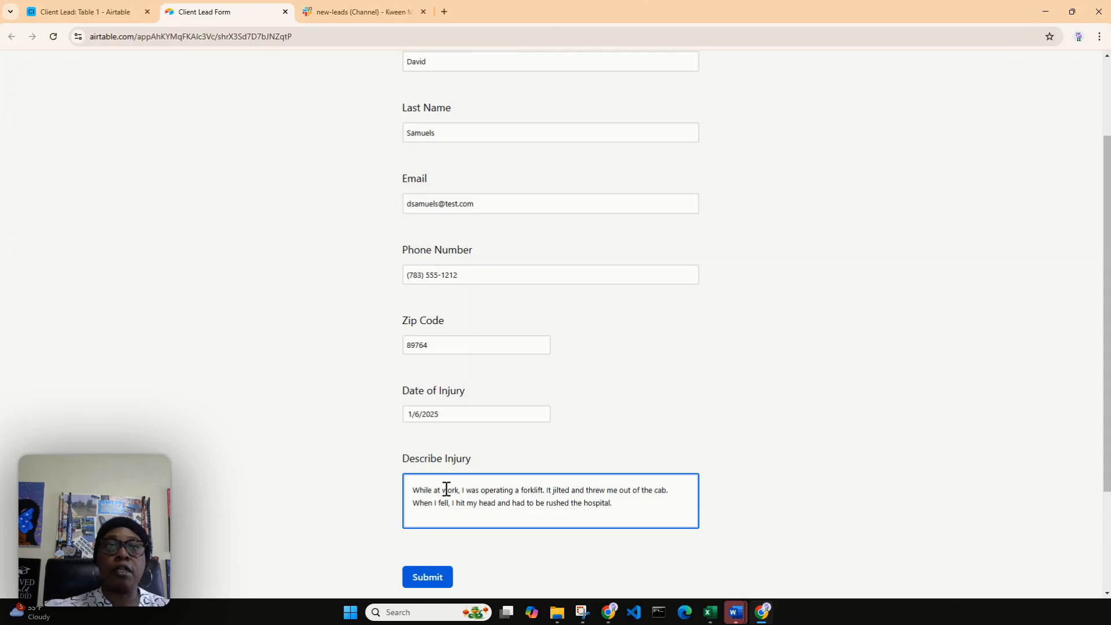
Step: Finish the injury description with "When I fell, I hit my head and had to be rushed the hospital." and submit the form
{"action": "left_click", "coordinate": [415, 585]}
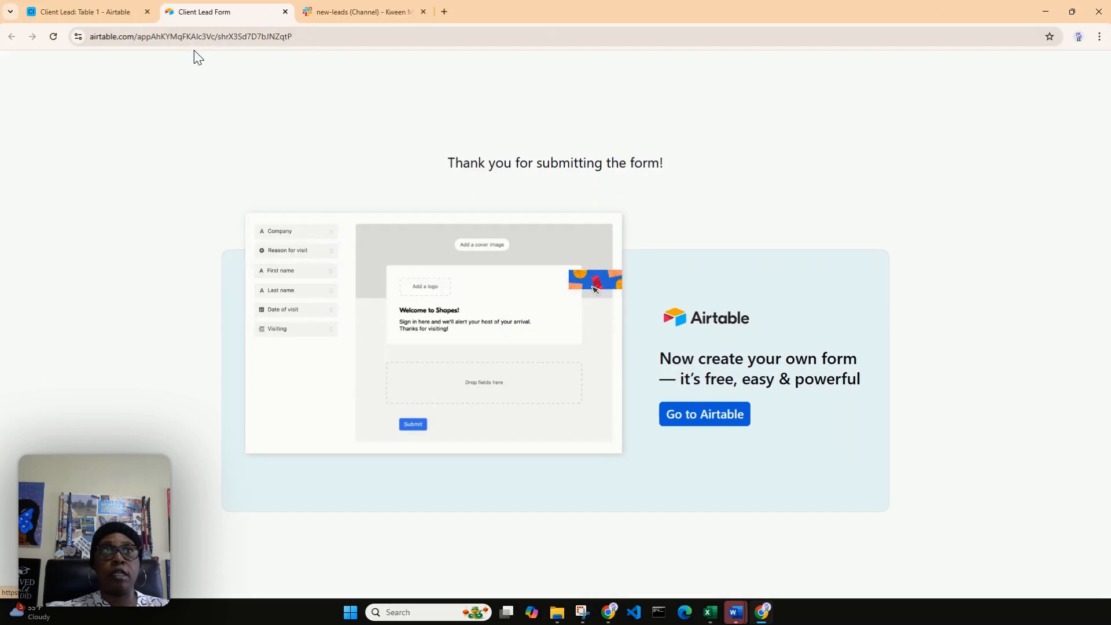
Step: Check the submitted lead in Table 1's Grid view in Airtable and its message in Slack's new-leads channel
{"action": "left_click", "coordinate": [85, 9]}
{"action": "left_click", "coordinate": [46, 168]}
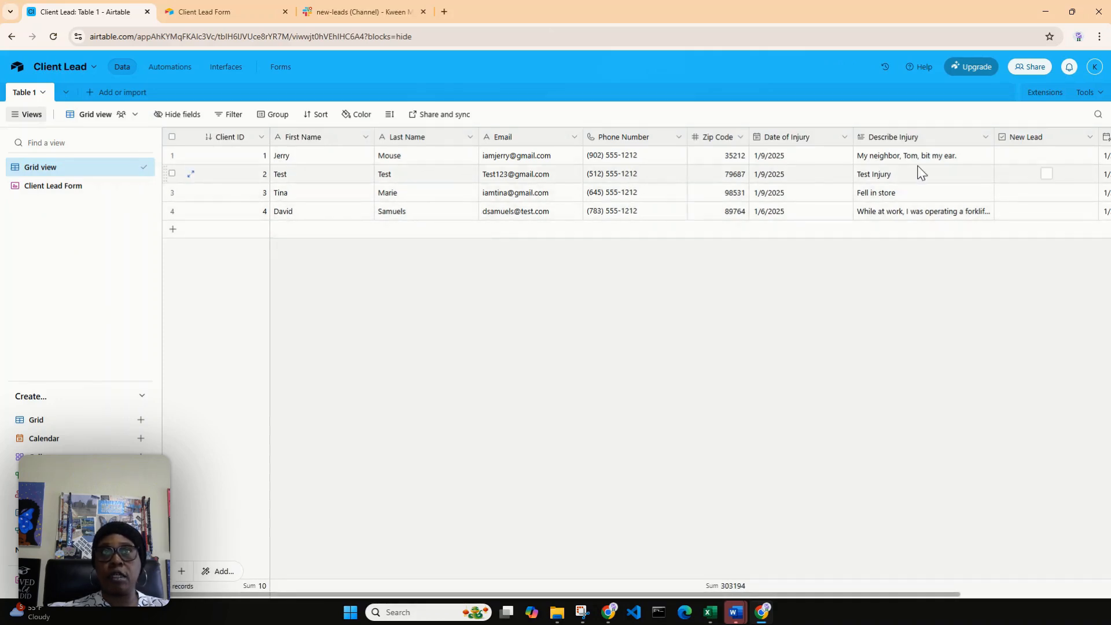
{"action": "left_click", "coordinate": [364, 13]}
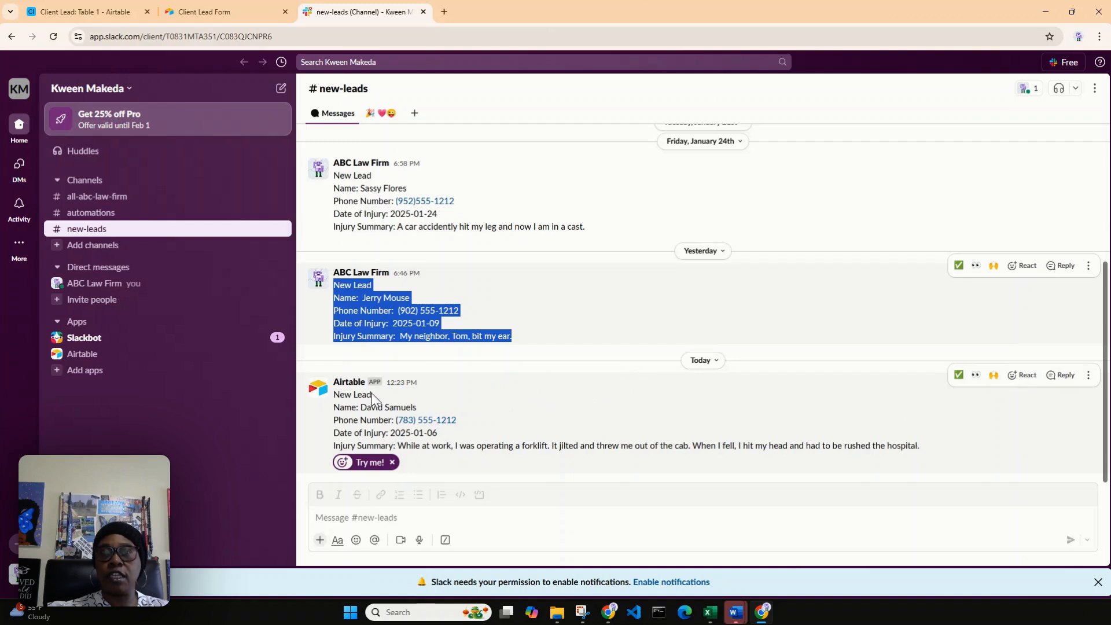
{"action": "left_click", "coordinate": [347, 384]}
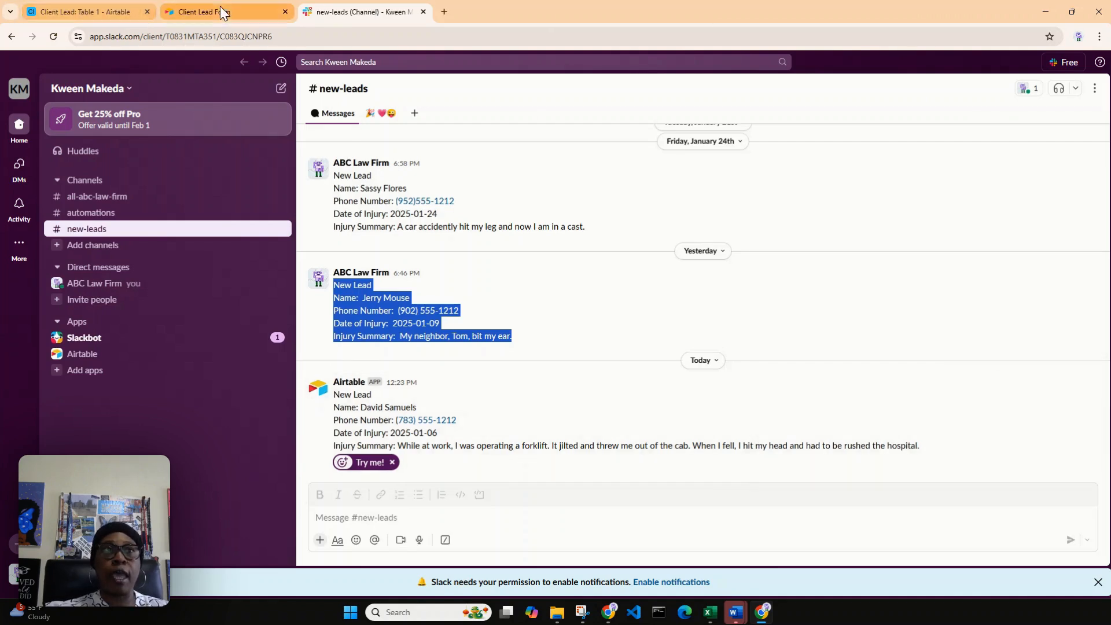
Step: Return to the Client Lead automation in Airtable and browse the further actions and integrations available after the Slack message
{"action": "left_click", "coordinate": [43, 8]}
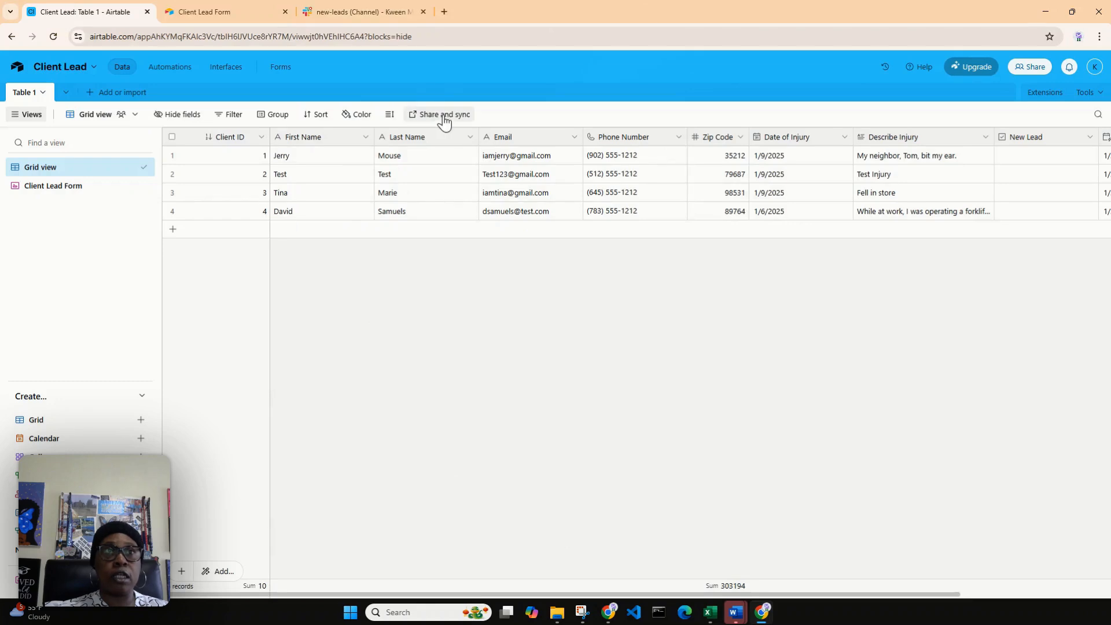
{"action": "left_click", "coordinate": [172, 67]}
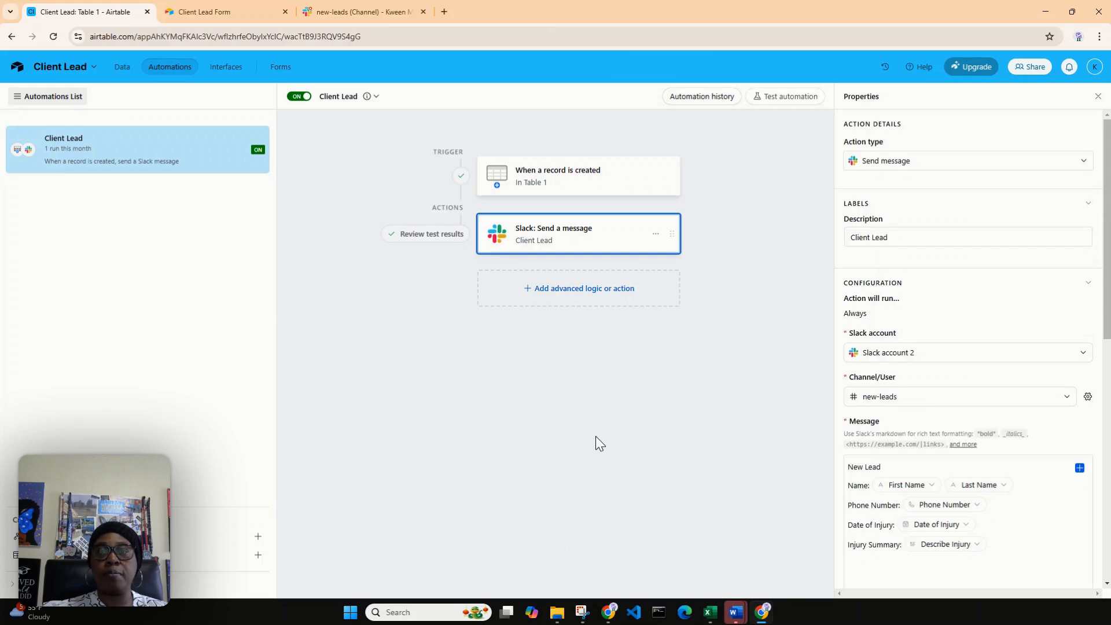
{"action": "left_click", "coordinate": [585, 293]}
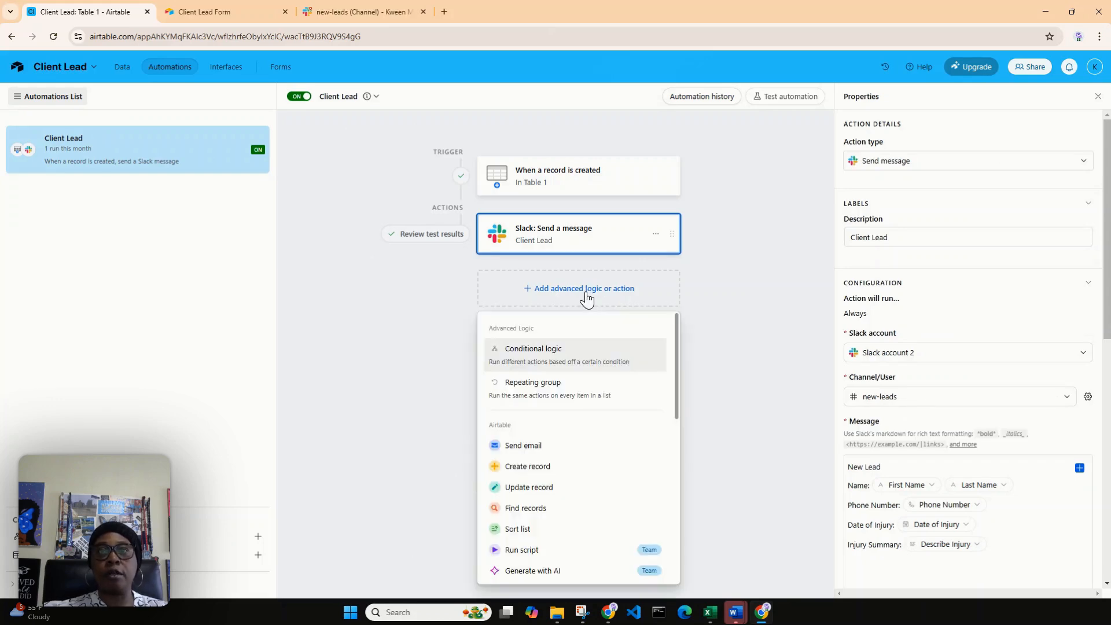
{"action": "scroll", "coordinate": [627, 388], "scroll_direction": "down", "scroll_amount": 10}
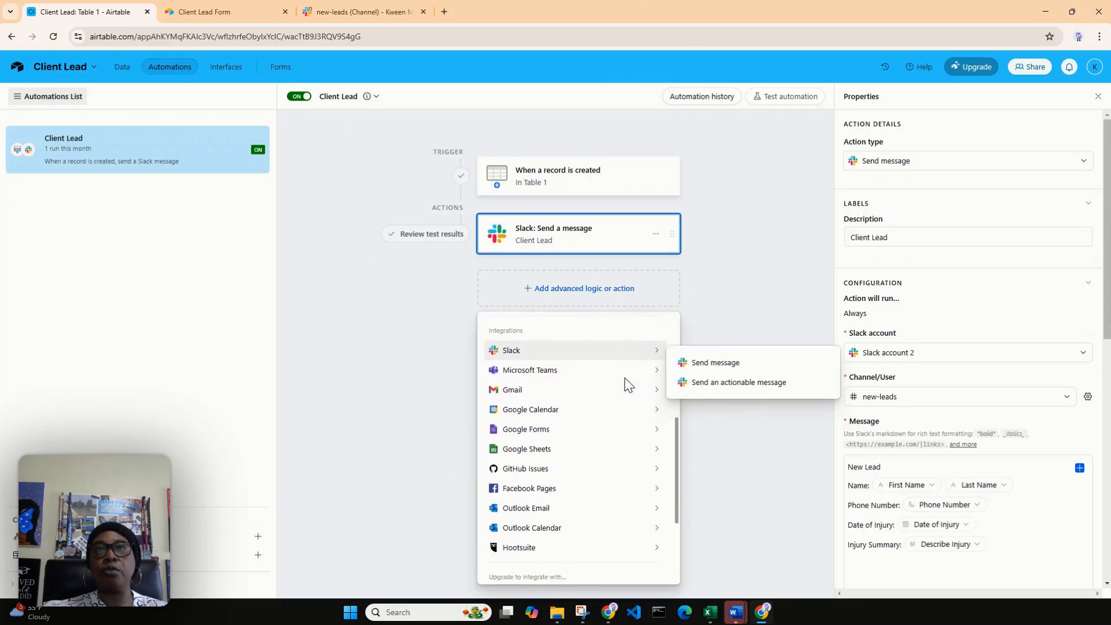